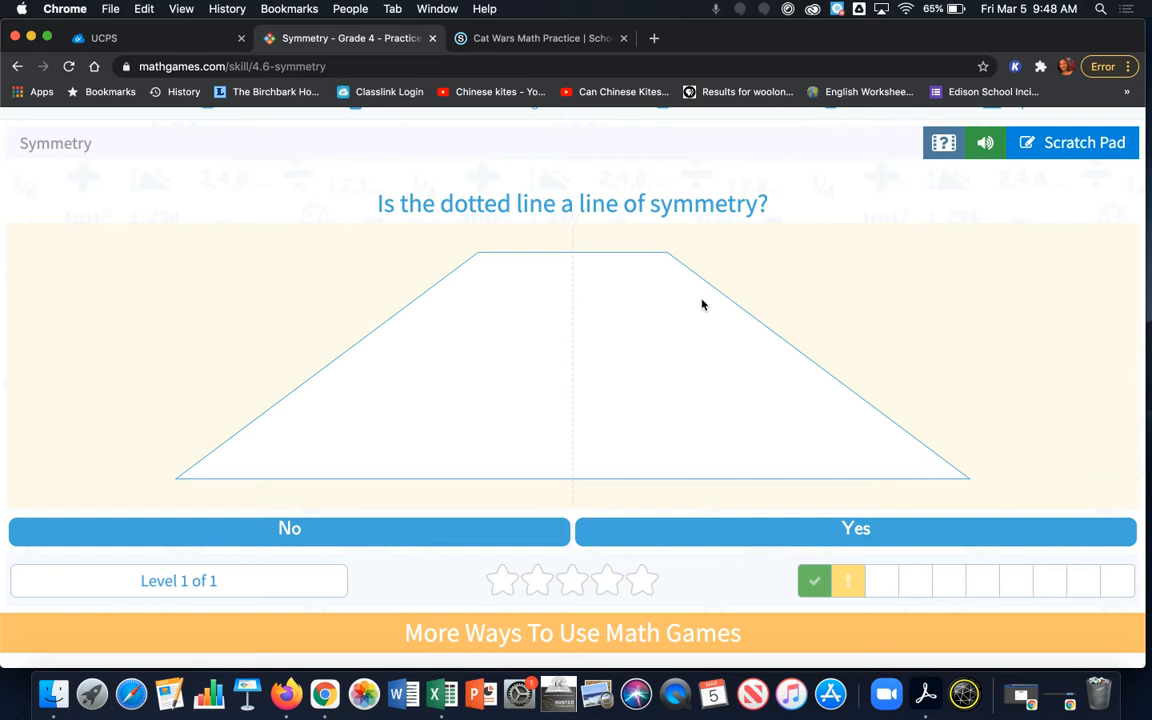
- Start a new Math Games assignment from the Grade 4 Symmetry skill page
scroll(702, 305, down, 5)
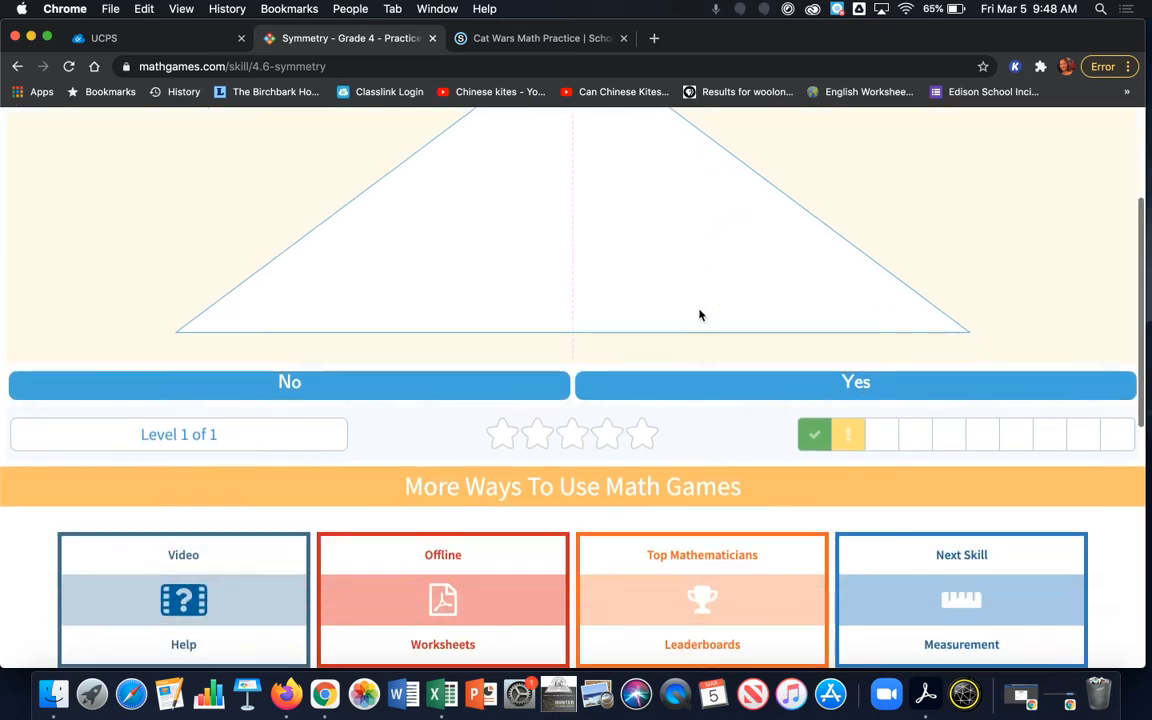
scroll(700, 315, down, 1)
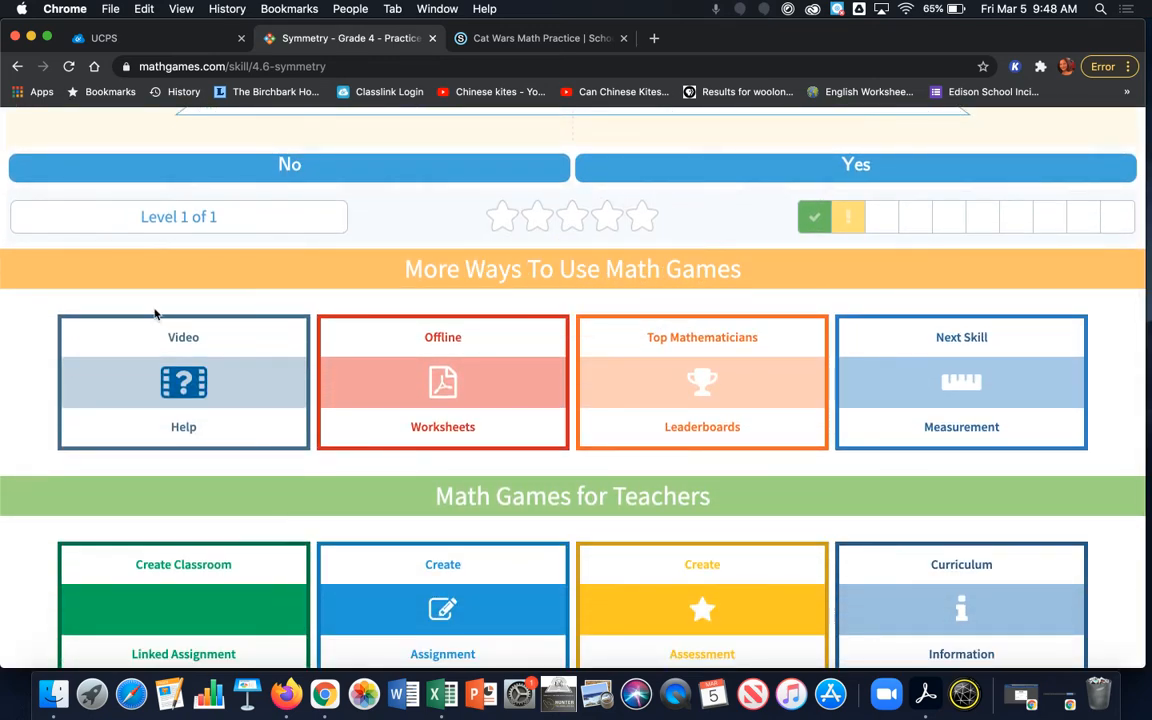
scroll(1090, 293, down, 3)
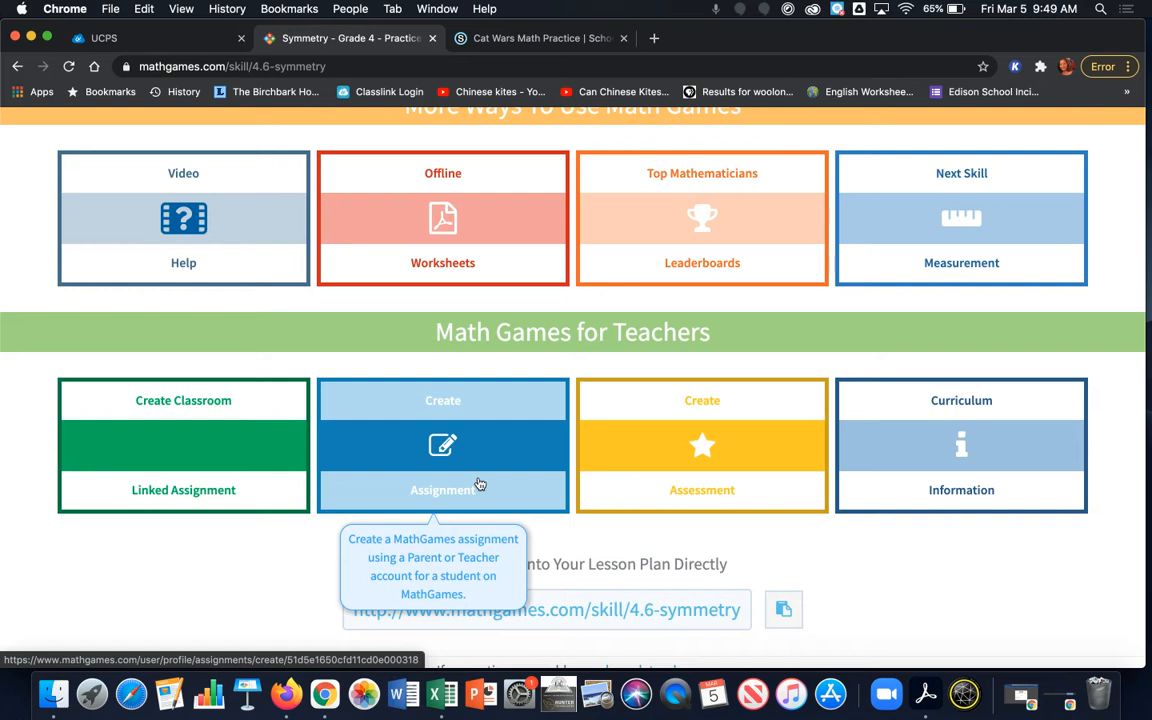
click(479, 484)
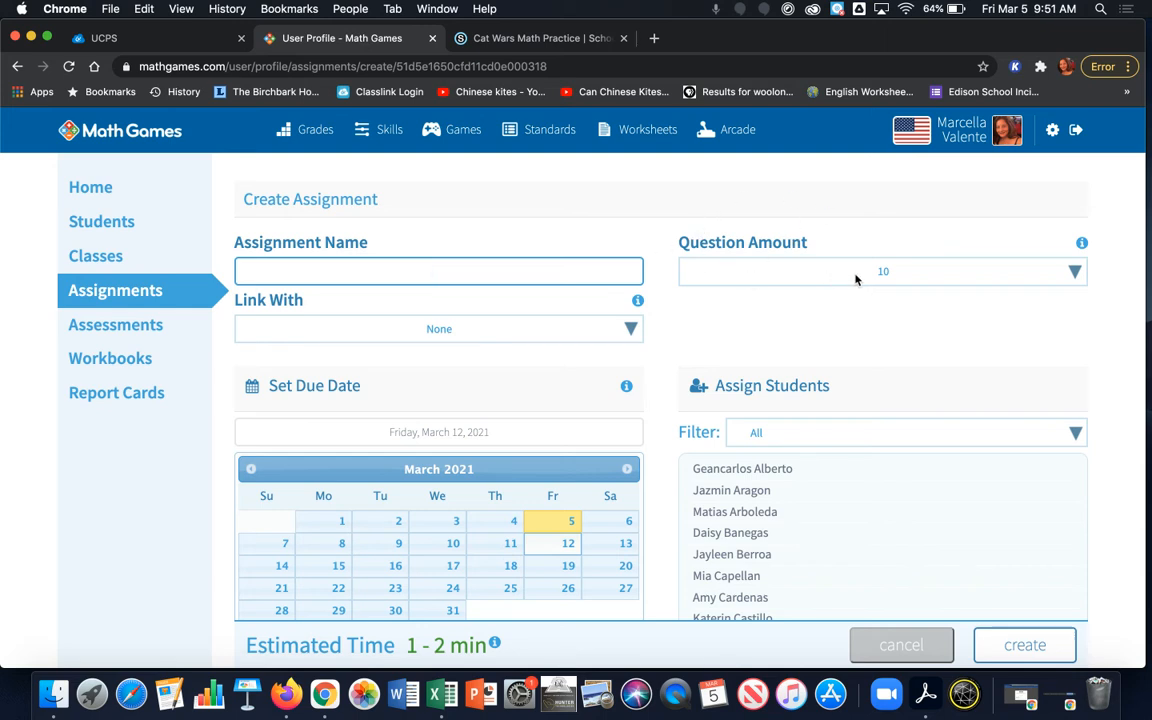
- Set the assignment's question amount to 20 and name it Symmetry
click(882, 275)
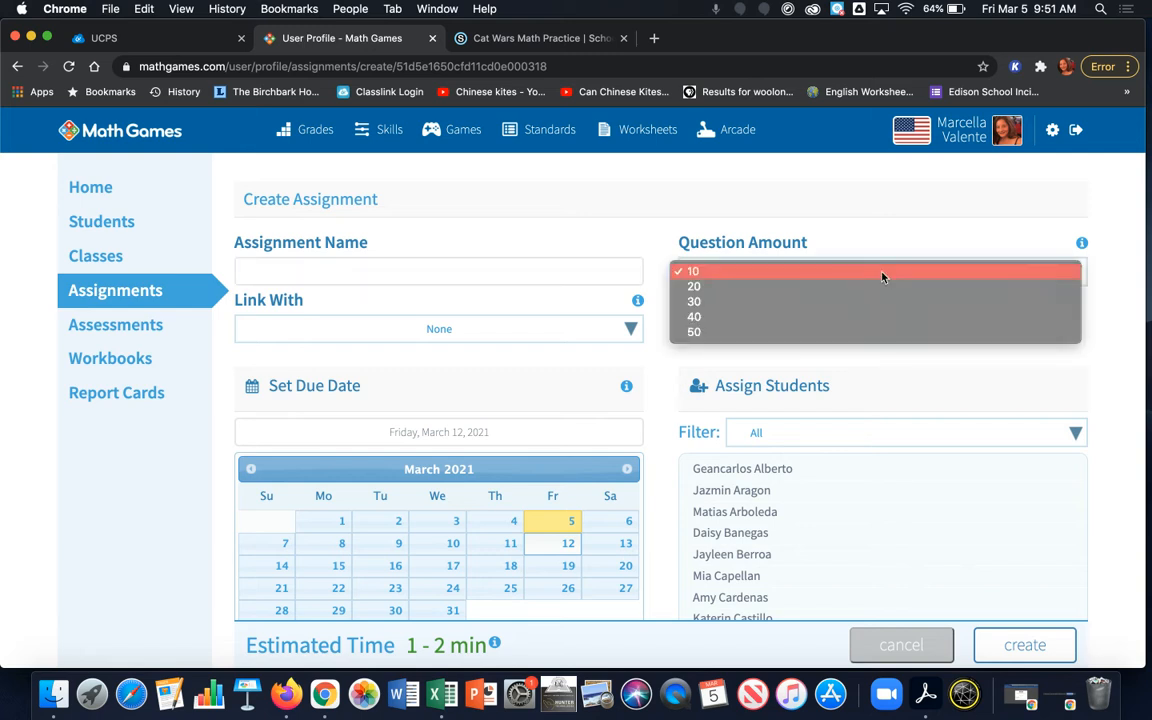
click(874, 288)
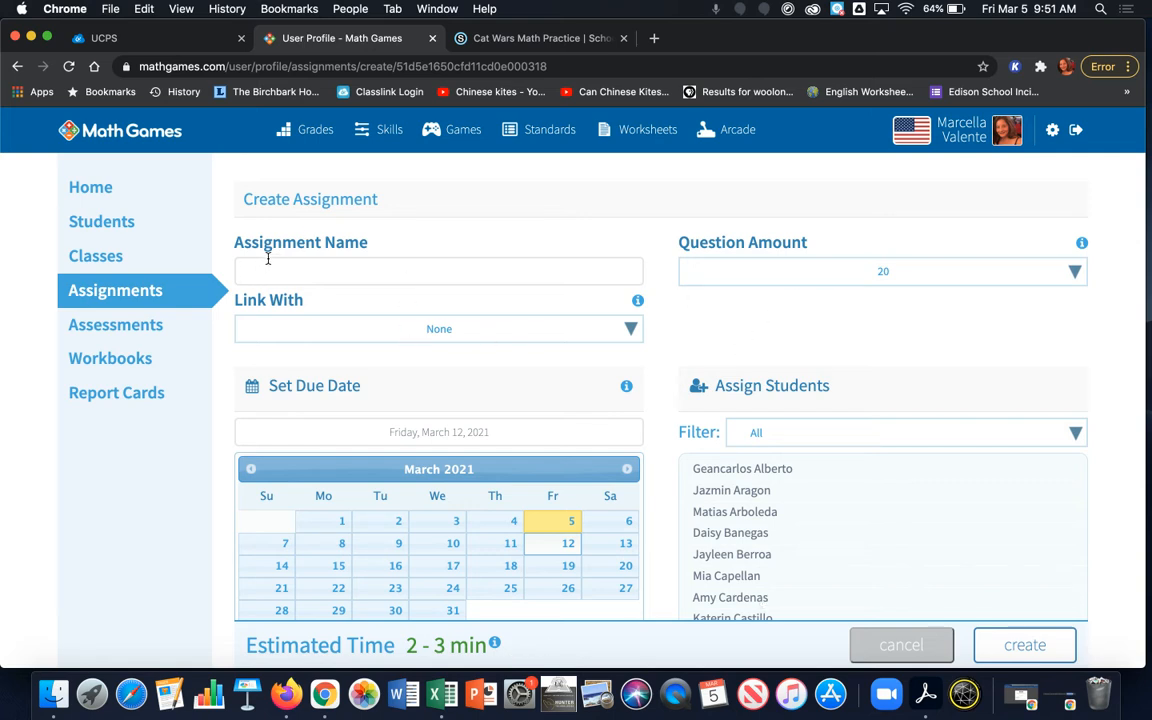
click(320, 268)
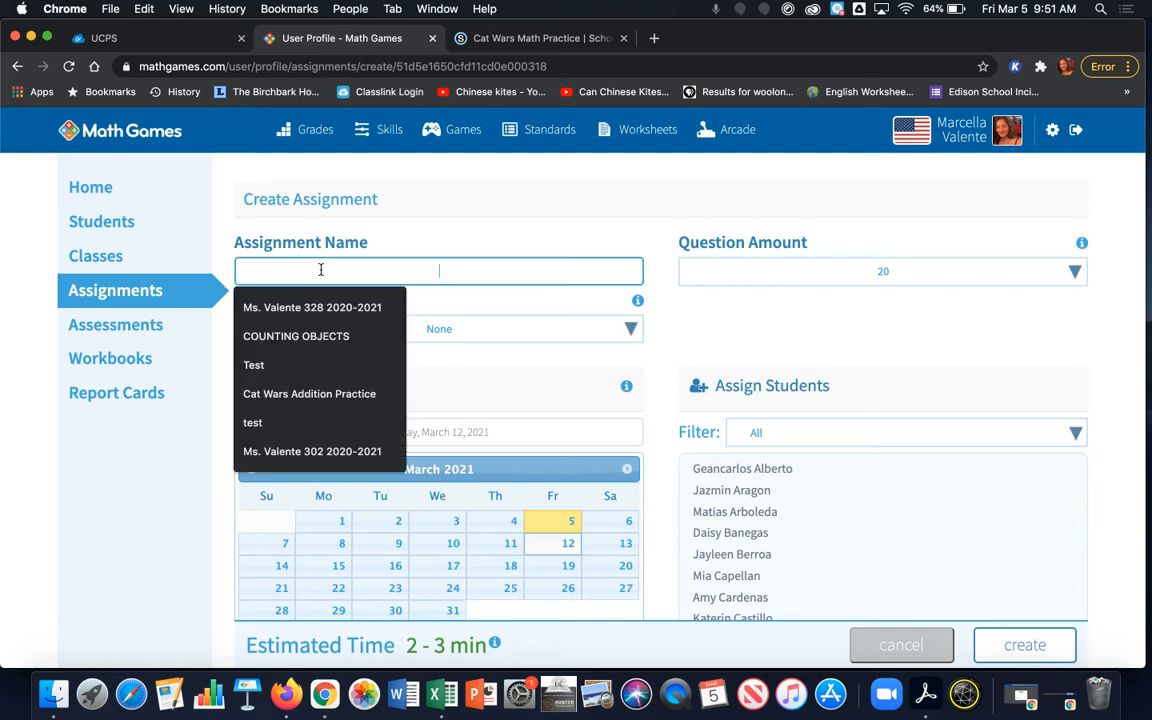
text(S)
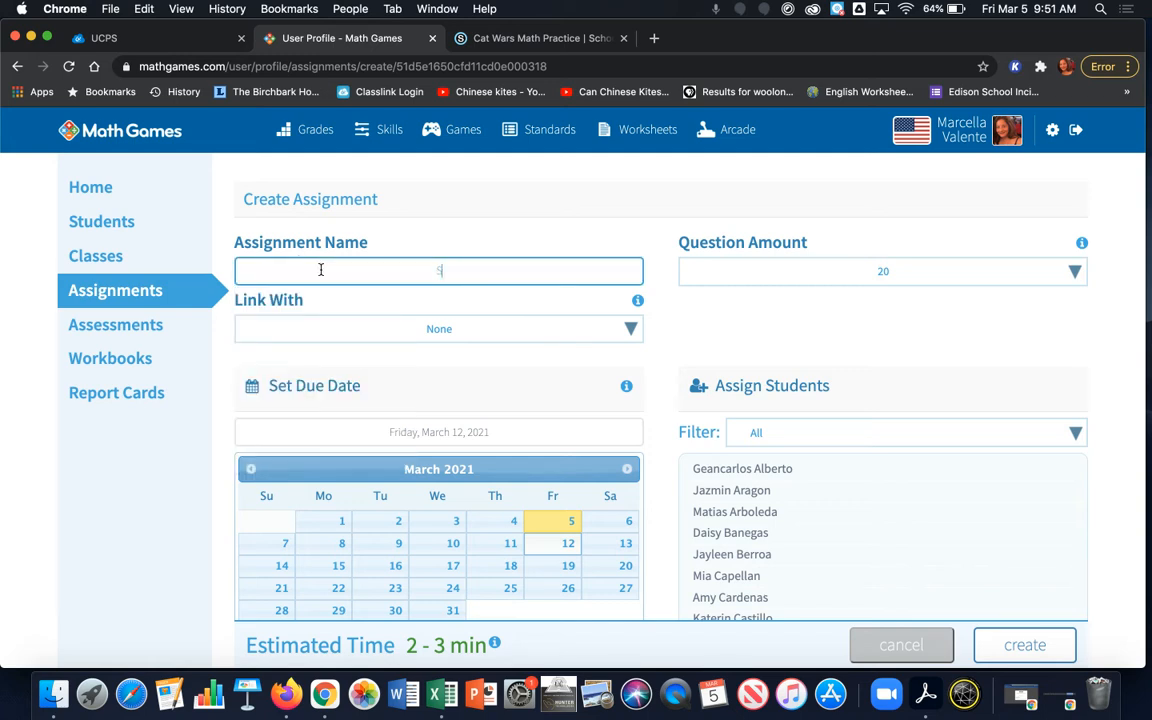
text(ymmetry)
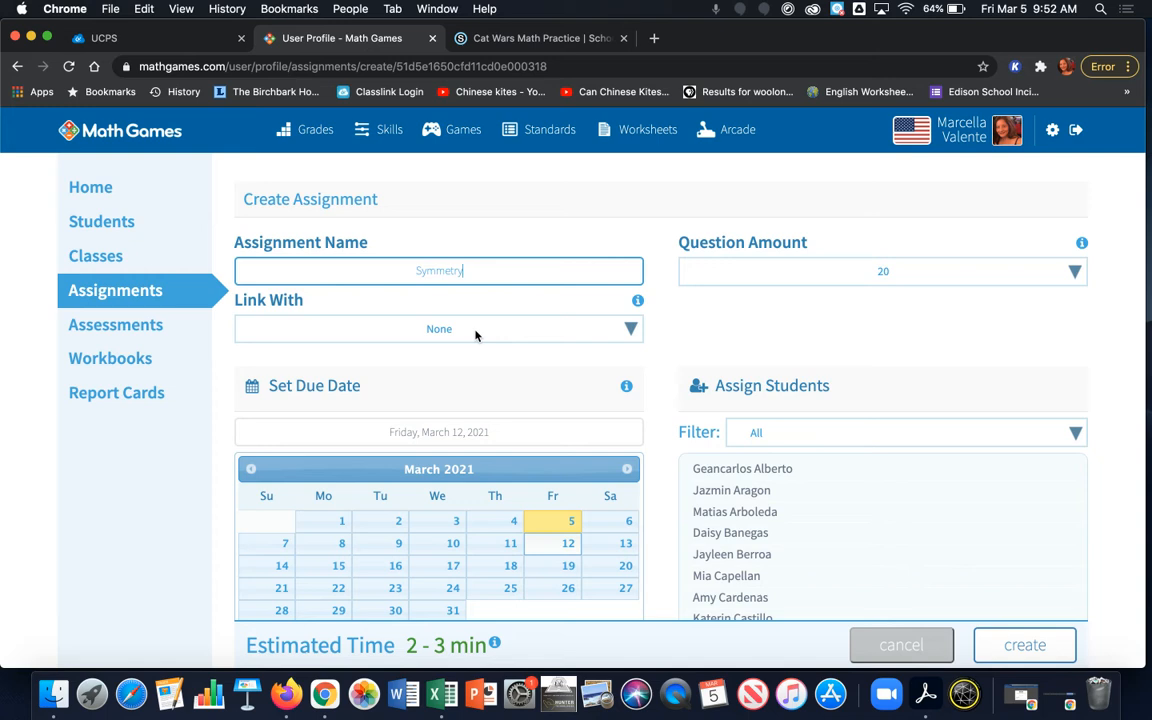
- Examine the available question amounts and the linking choices for the assignment
click(928, 273)
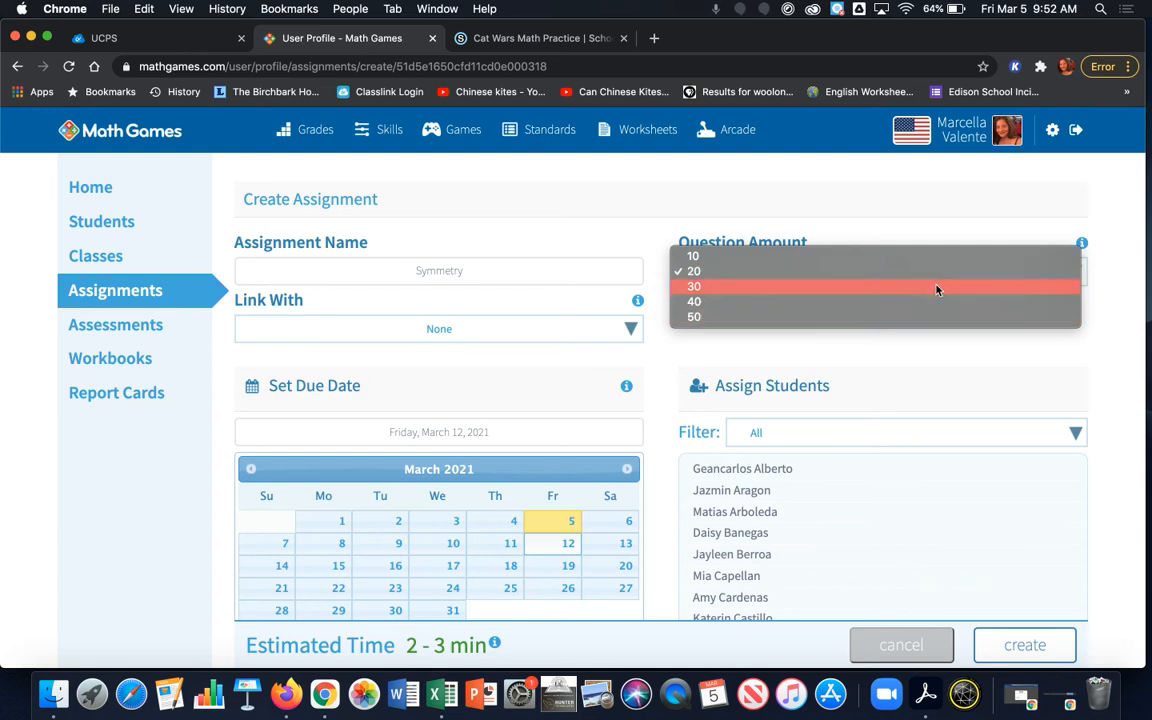
click(938, 362)
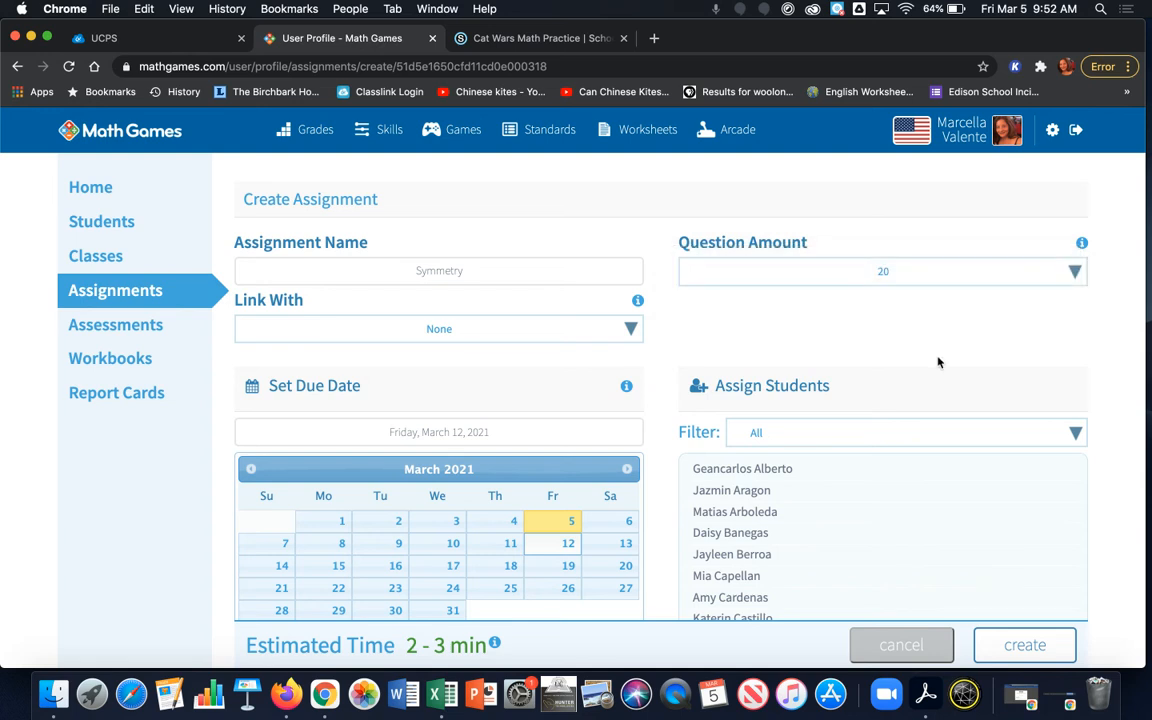
click(891, 284)
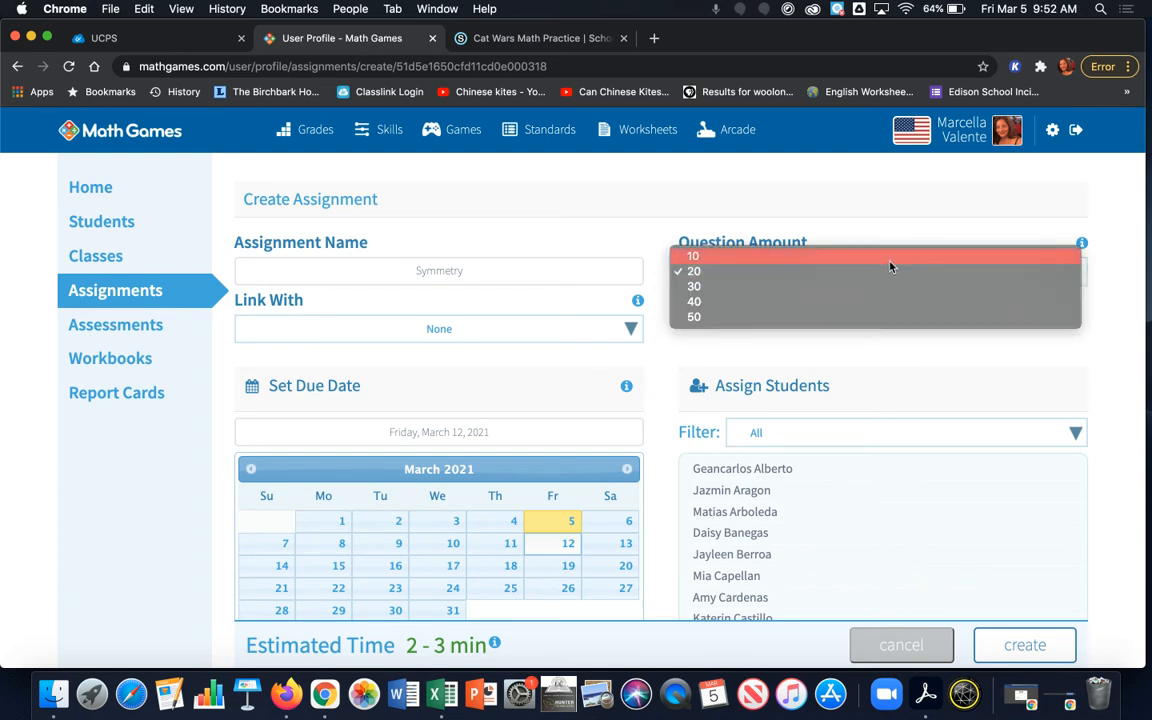
click(896, 358)
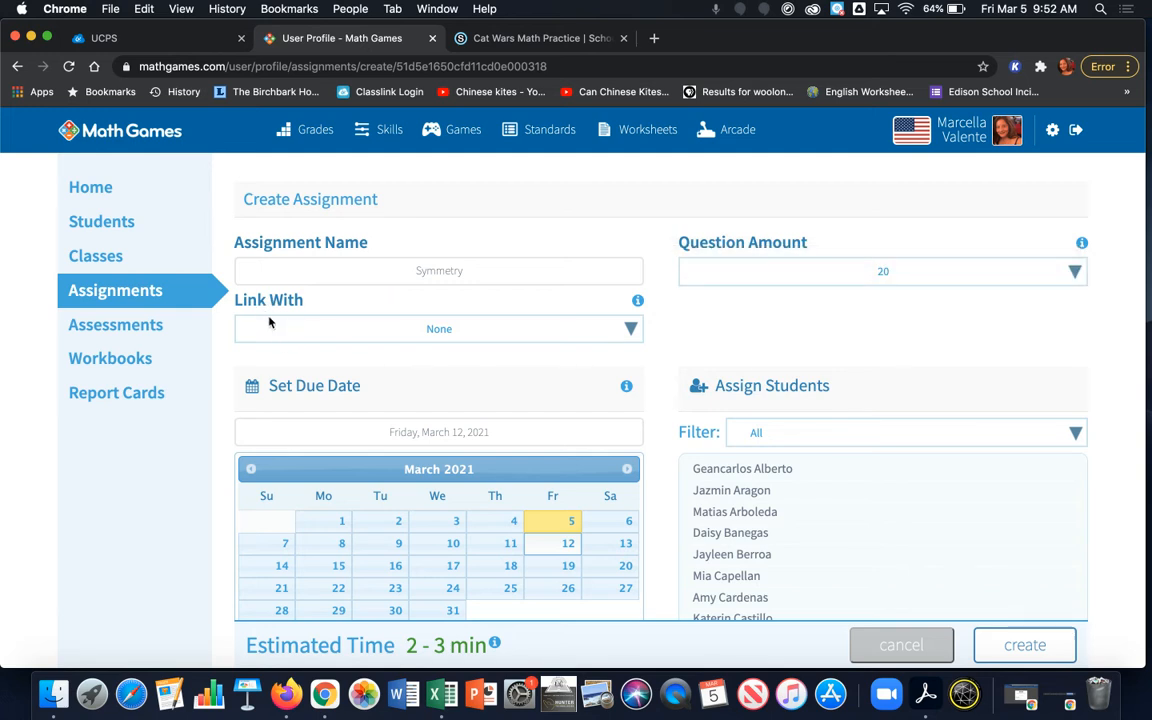
click(381, 342)
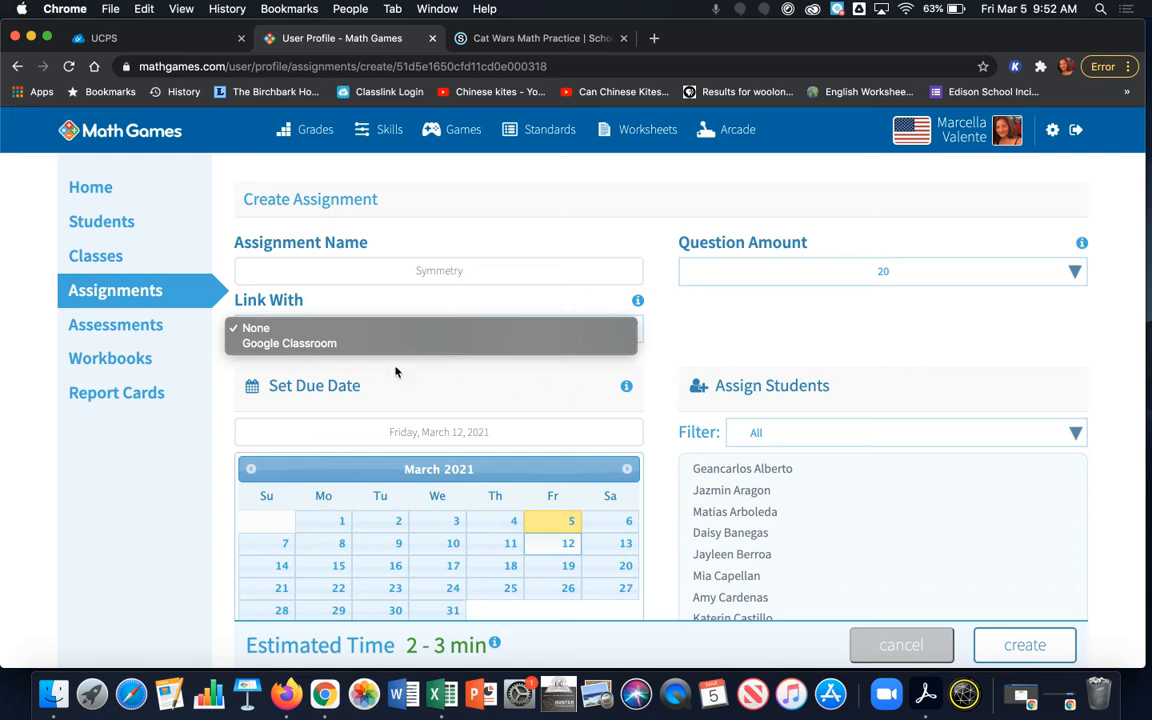
click(455, 412)
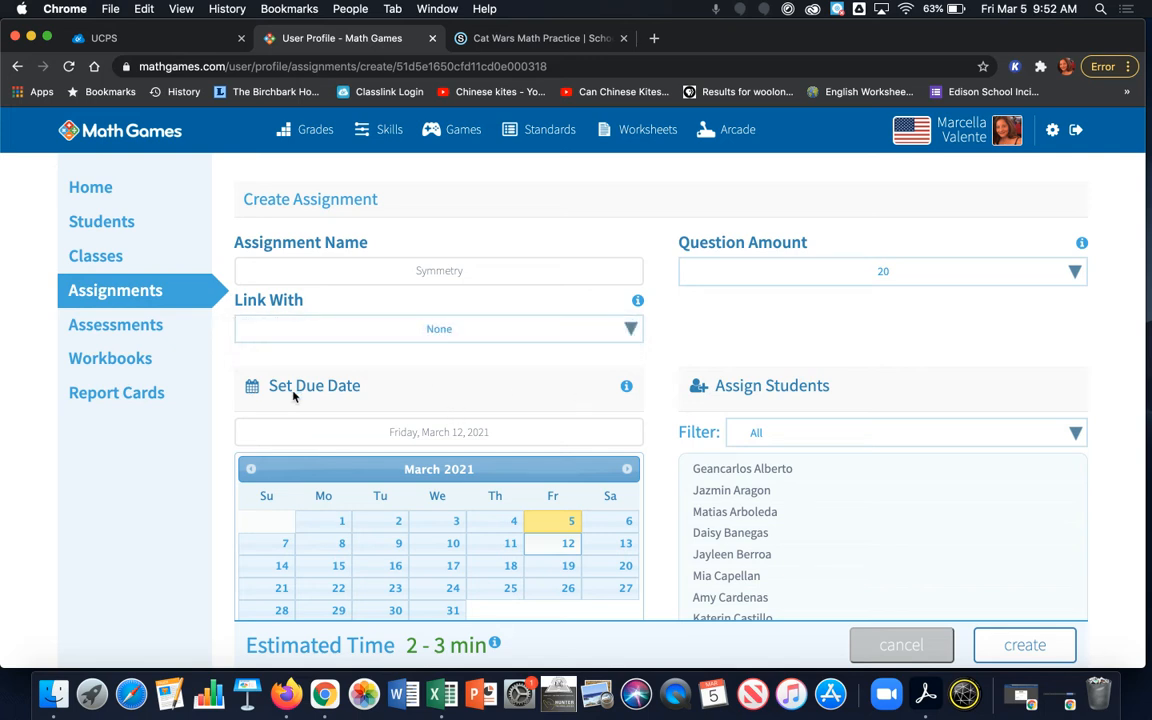
- Look through the list of students available for the assignment
scroll(469, 437, down, 1)
scroll(469, 437, down, 3)
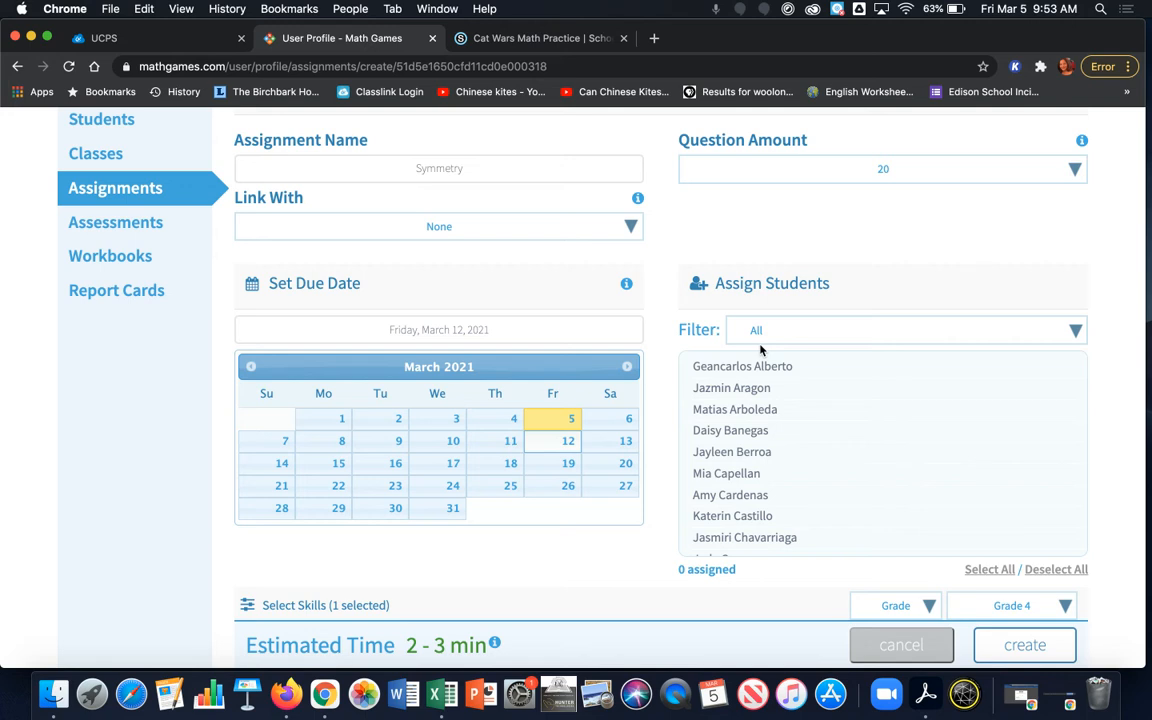
scroll(760, 392, down, 10)
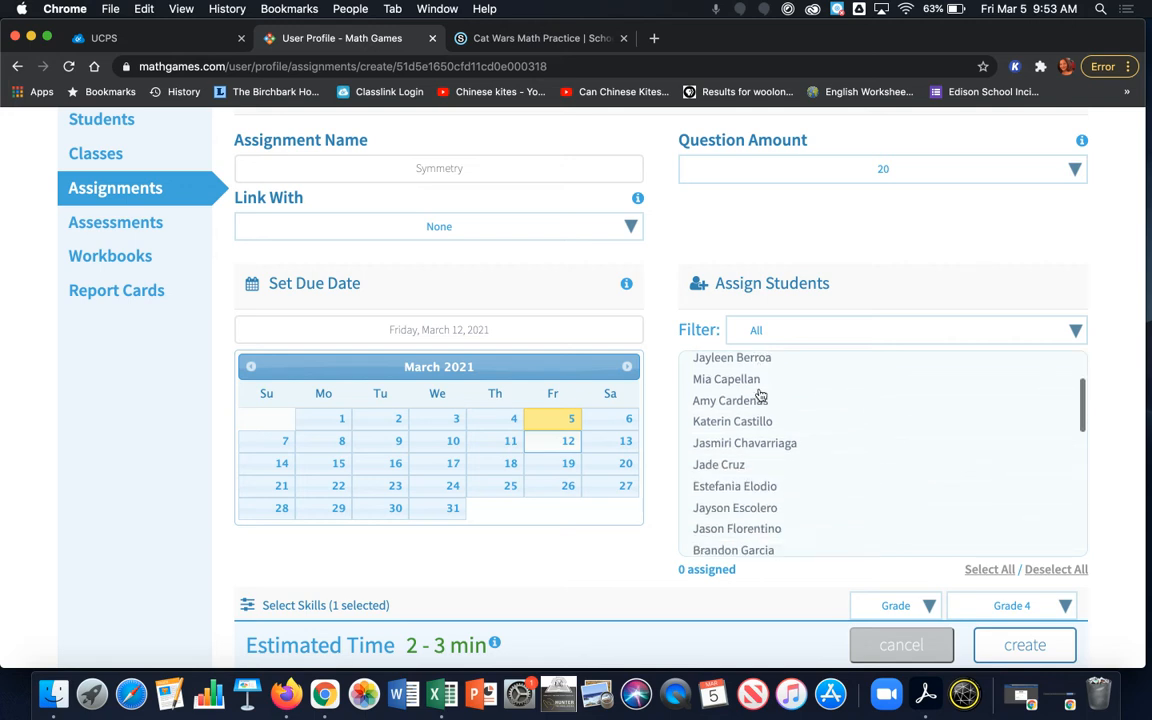
scroll(760, 394, up, 10)
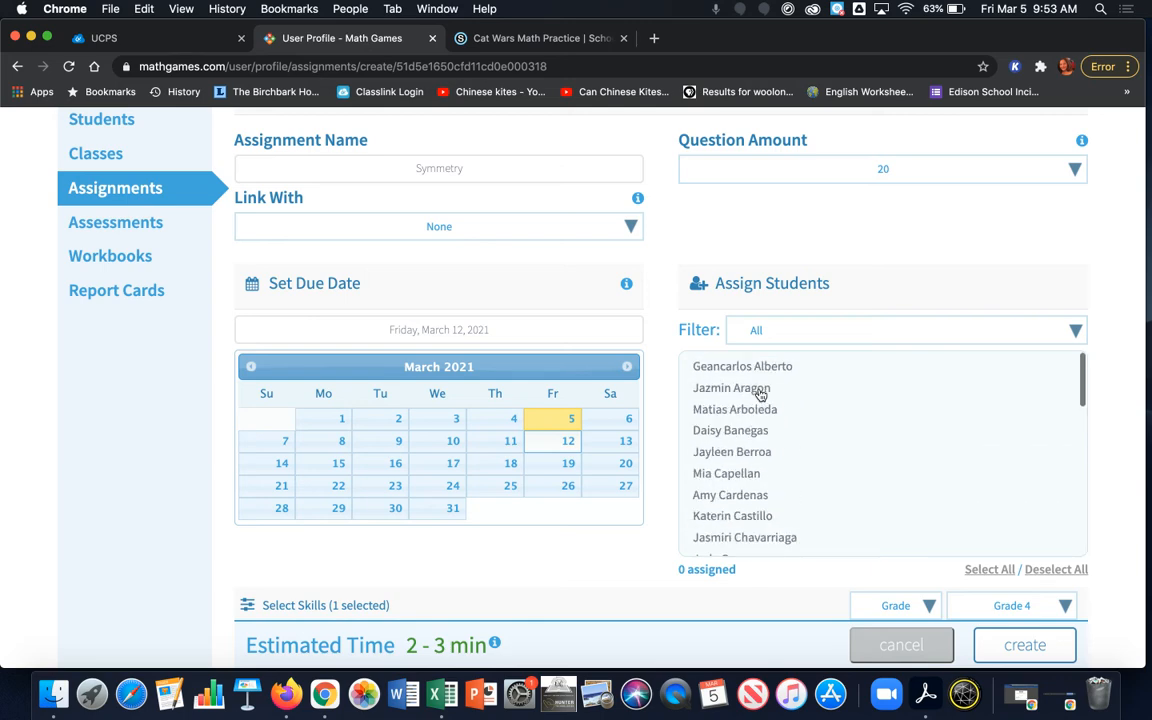
scroll(761, 471, down, 2)
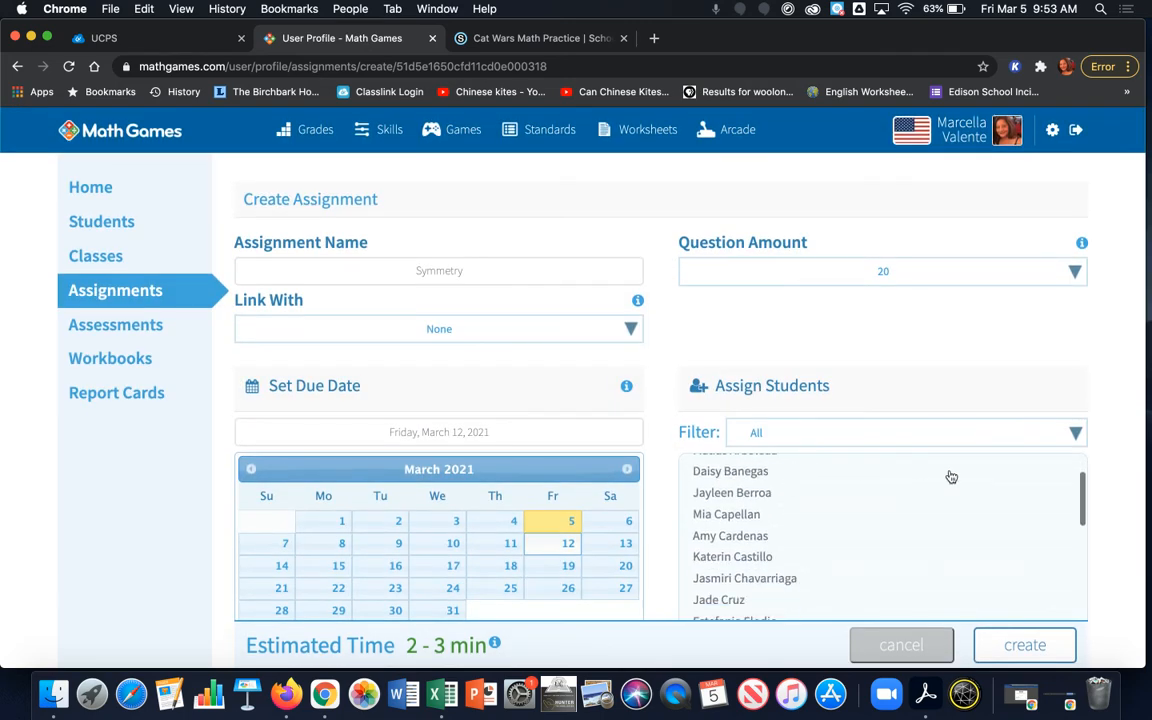
scroll(684, 502, down, 2)
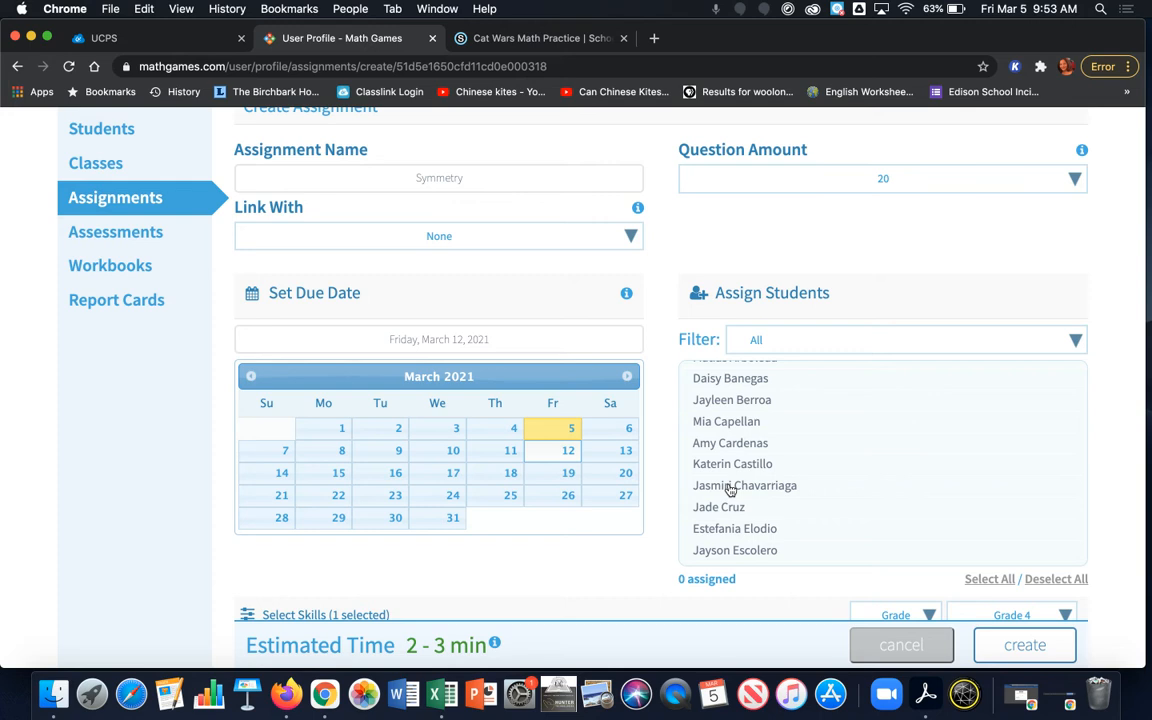
click(799, 343)
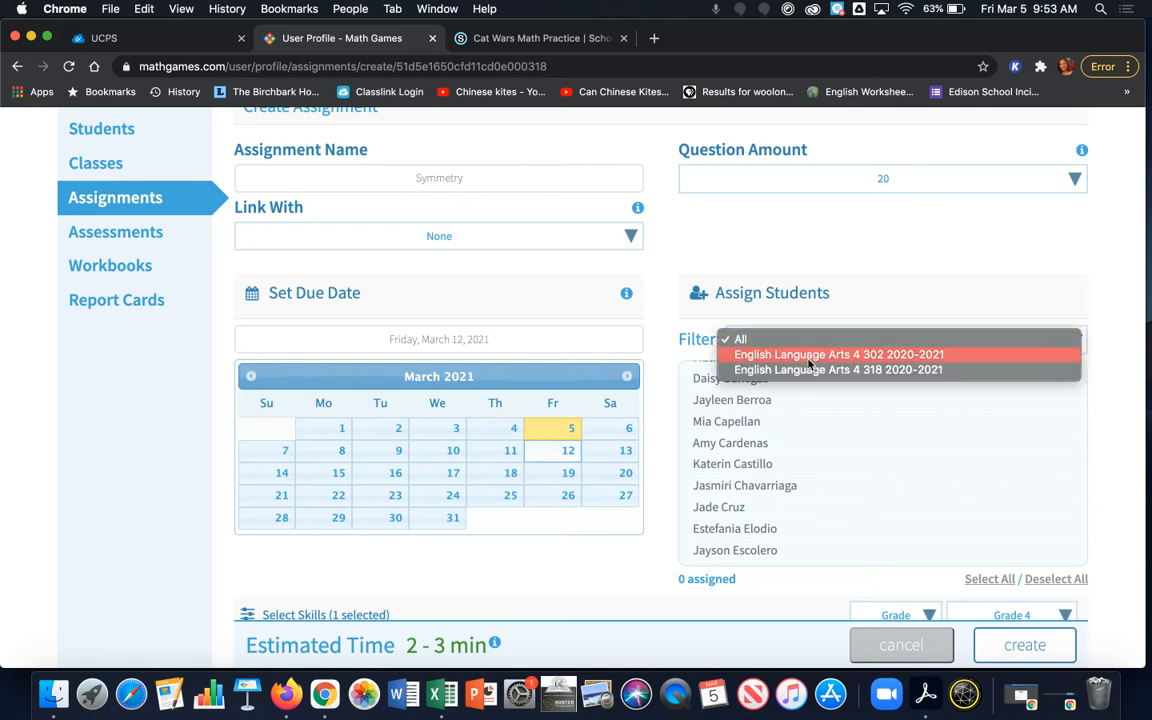
click(809, 358)
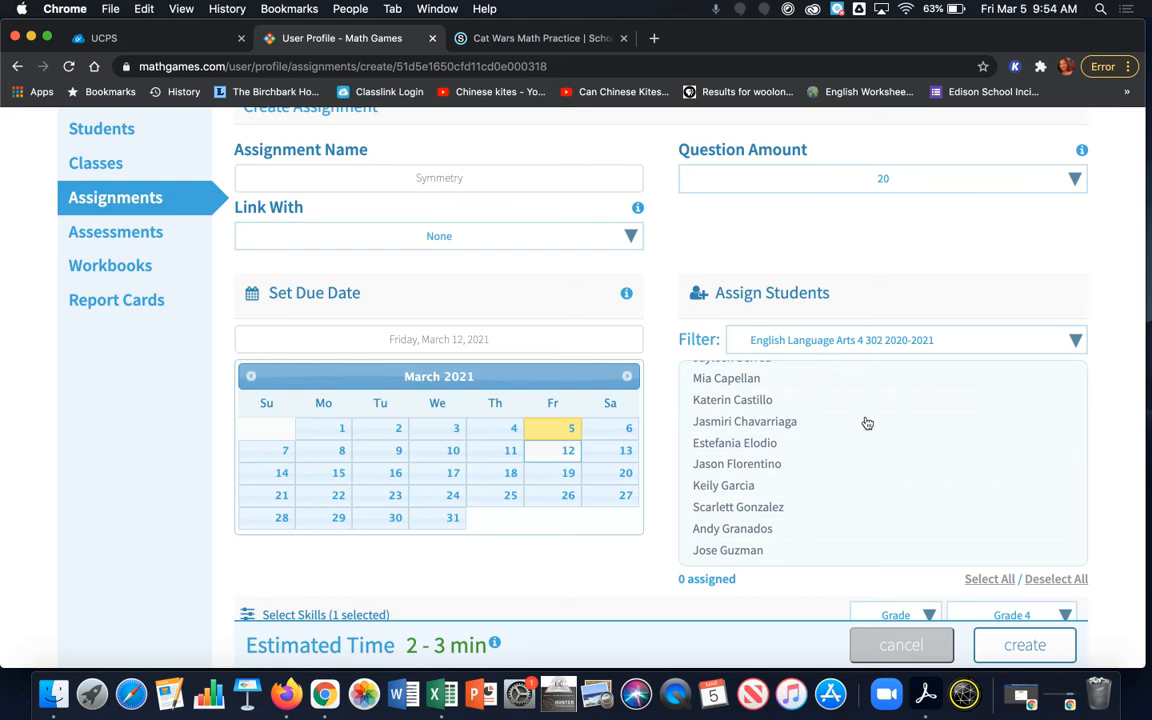
click(869, 339)
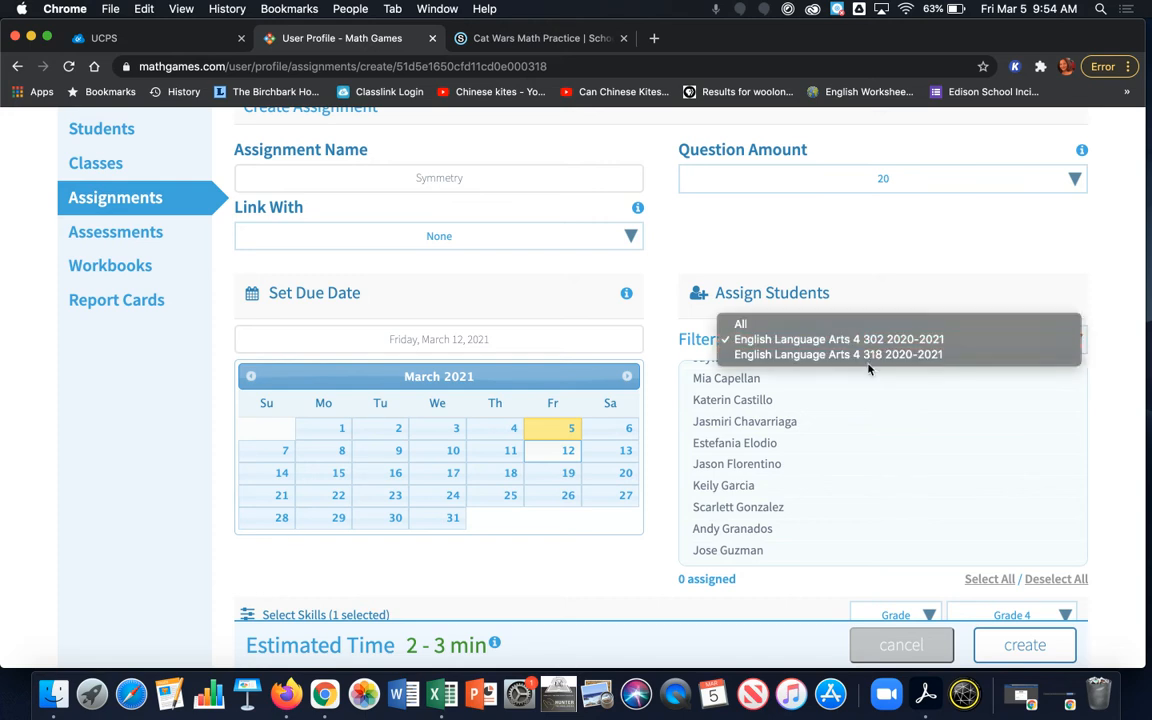
click(869, 355)
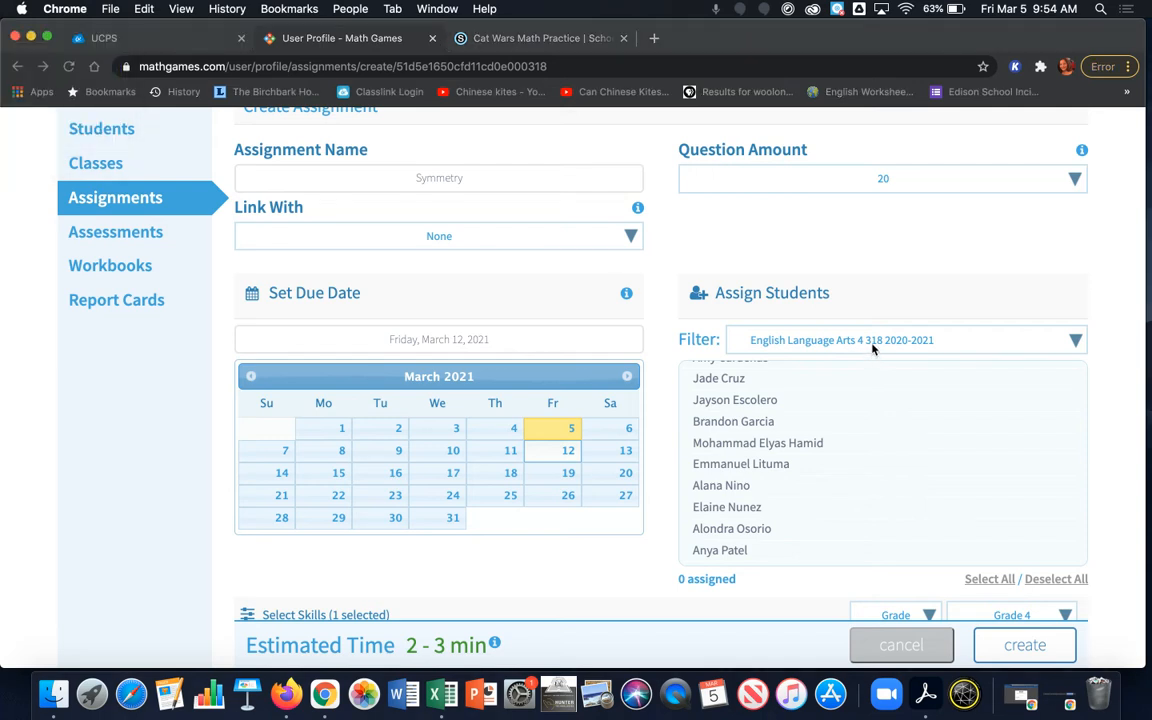
click(872, 345)
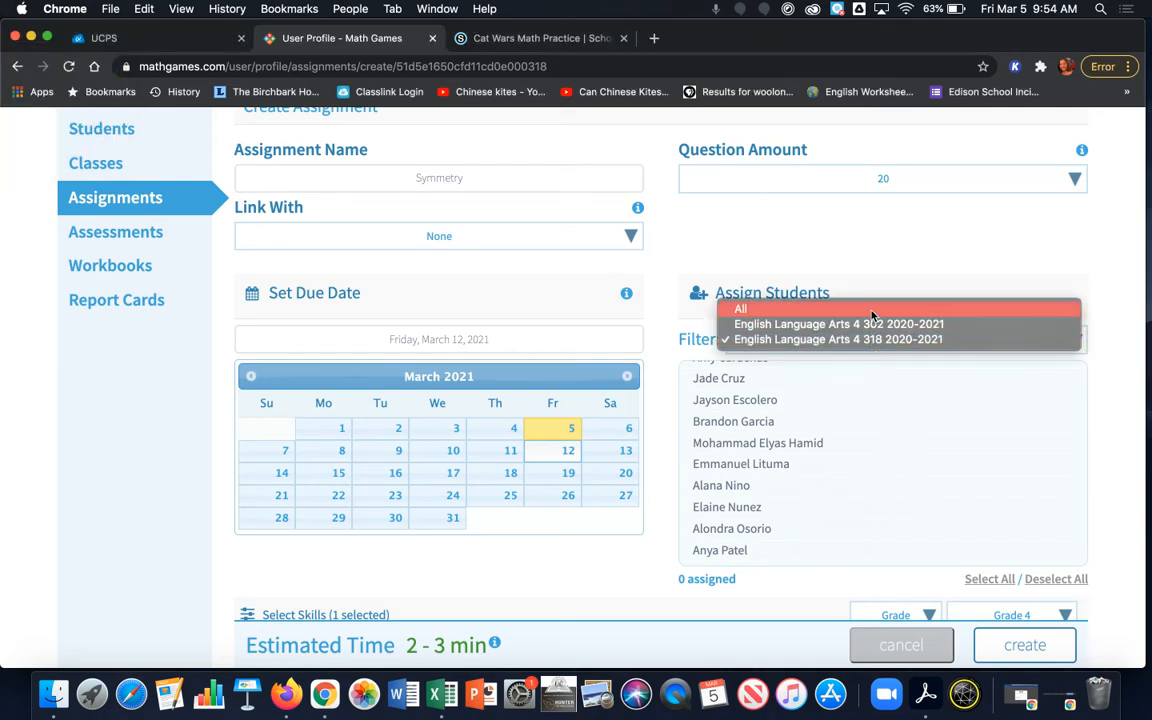
click(871, 312)
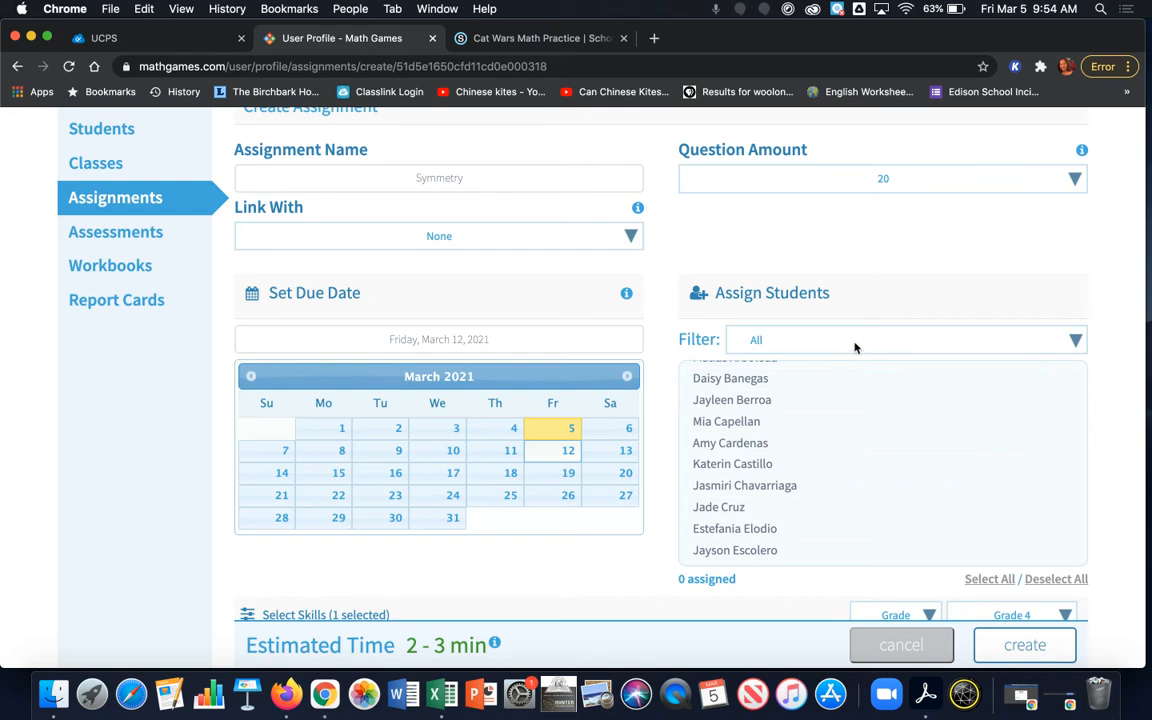
- Select four individual students for the assignment and clear the whole student selection
scroll(855, 347, down, 2)
click(767, 449)
click(724, 364)
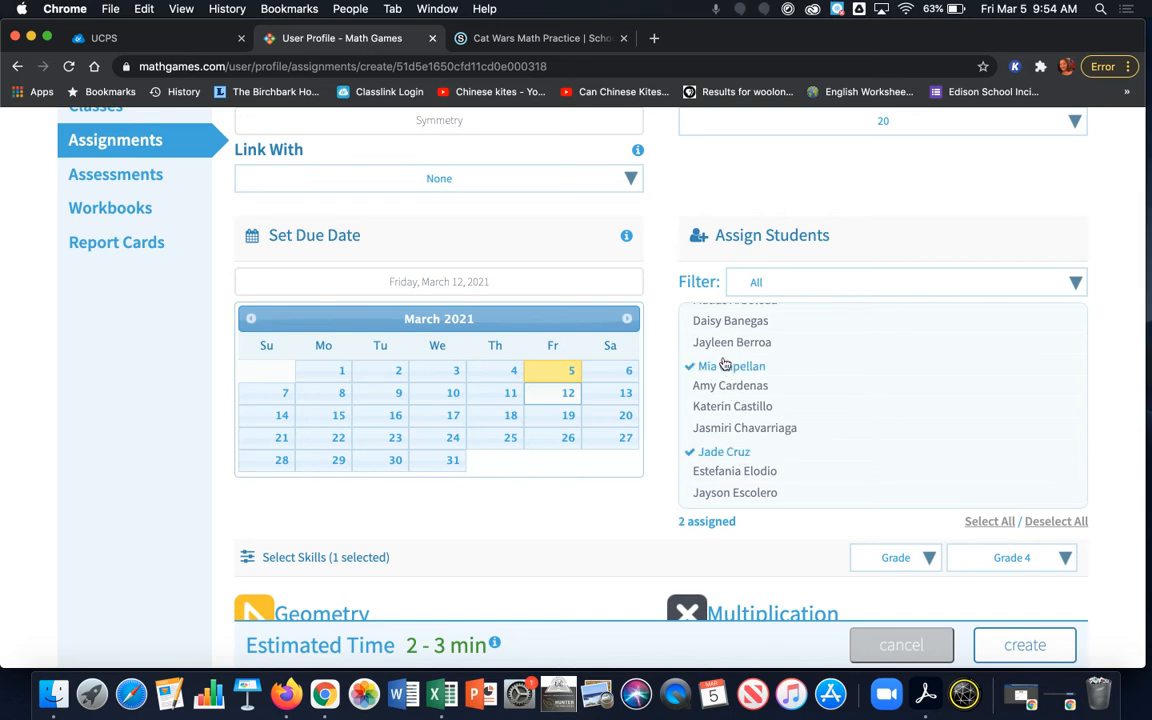
click(727, 321)
scroll(800, 430, down, 2)
click(768, 466)
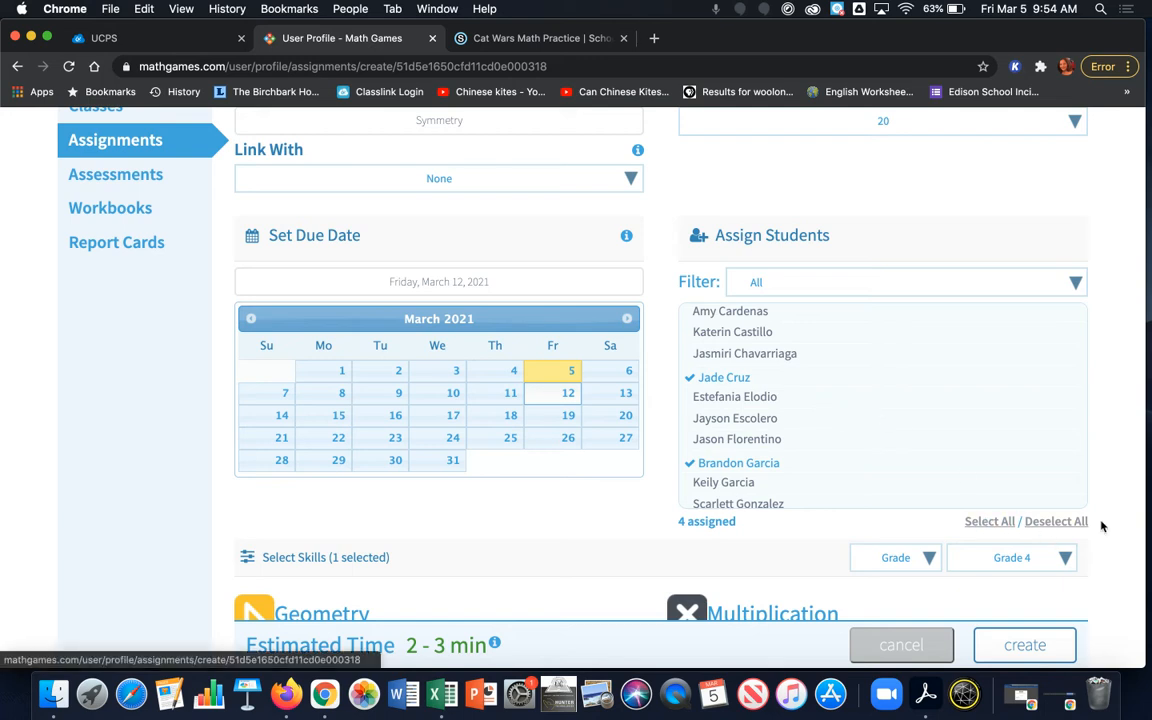
click(1056, 522)
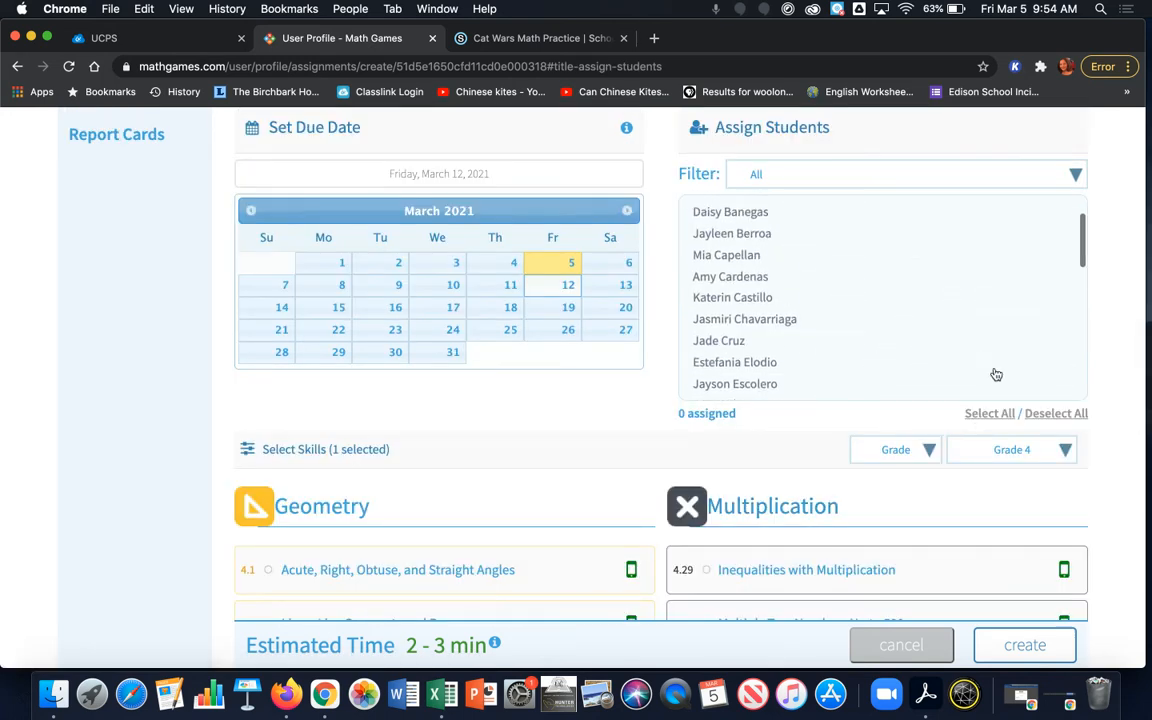
- Assign all the listed students to the assignment and review the selected names
scroll(949, 298, up, 1)
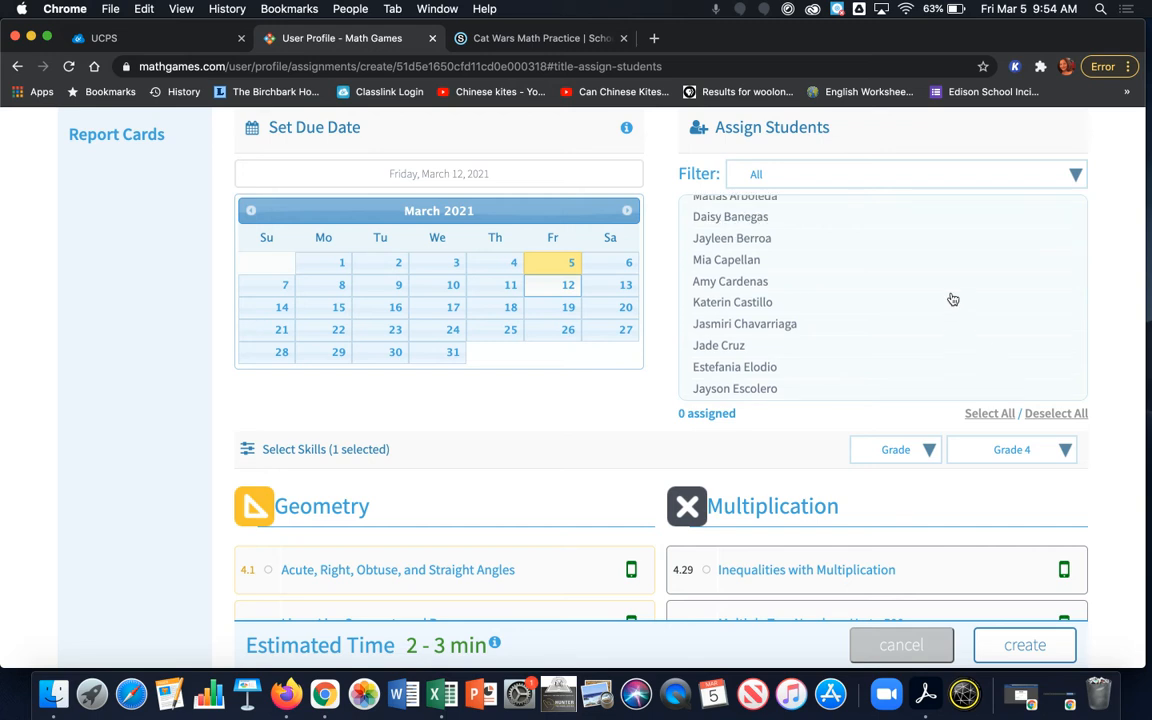
click(992, 414)
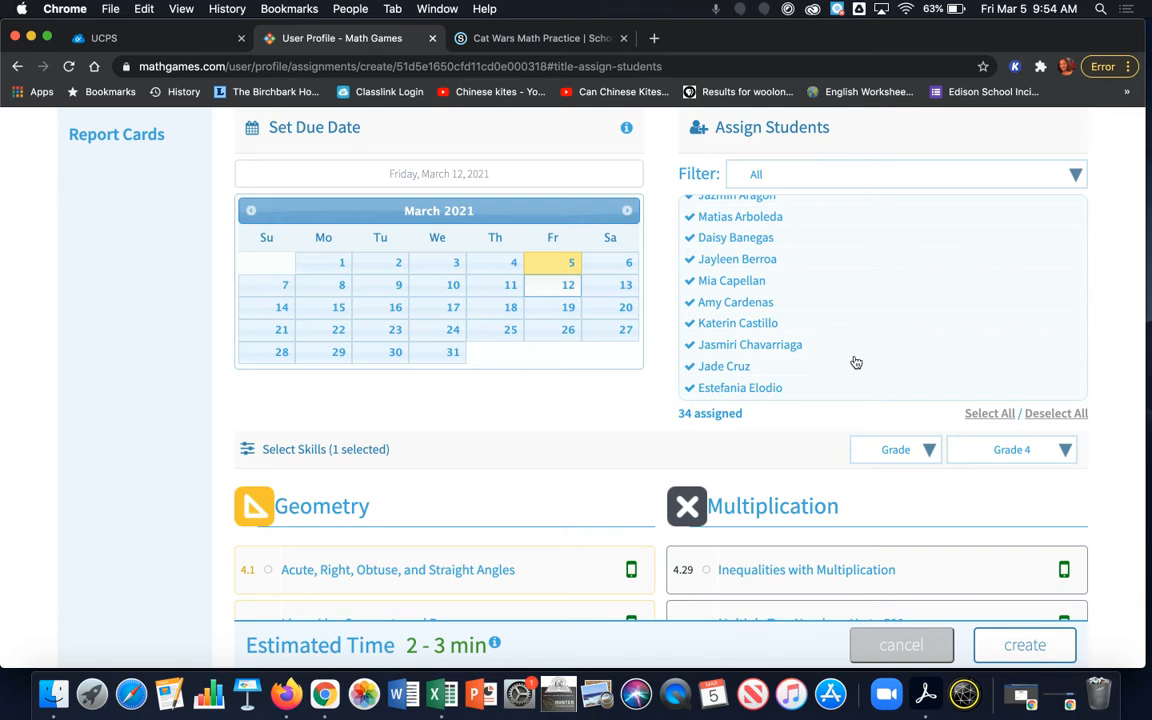
scroll(854, 301, up, 2)
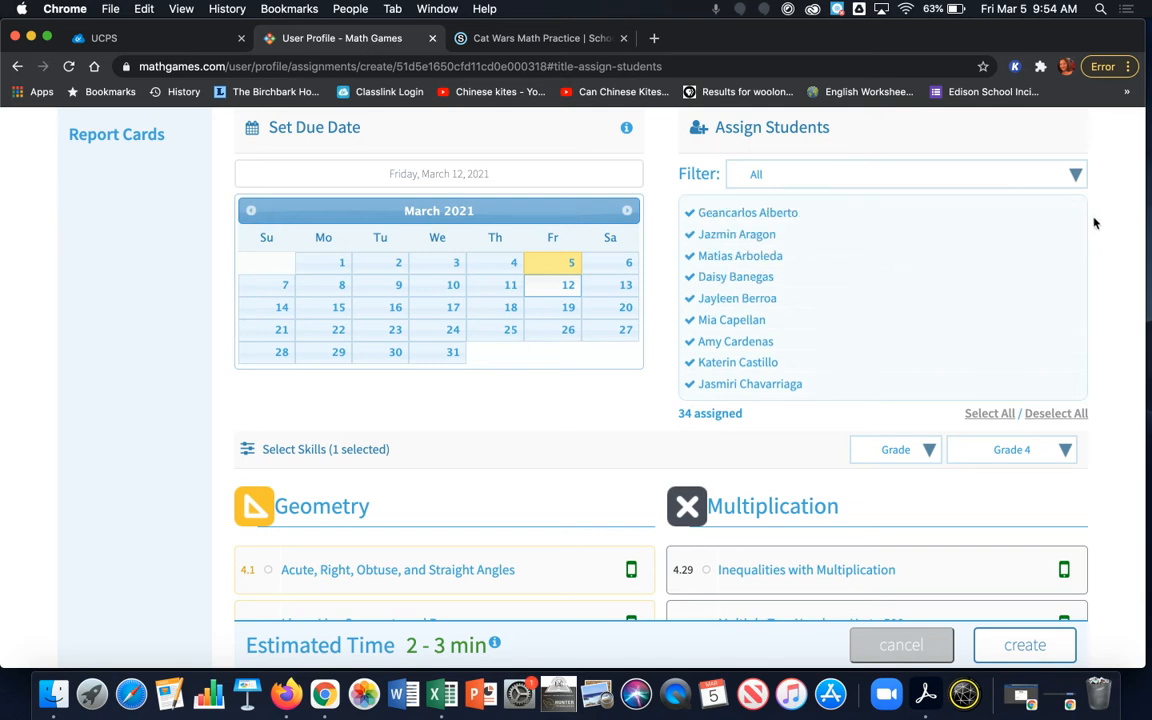
scroll(1107, 225, up, 4)
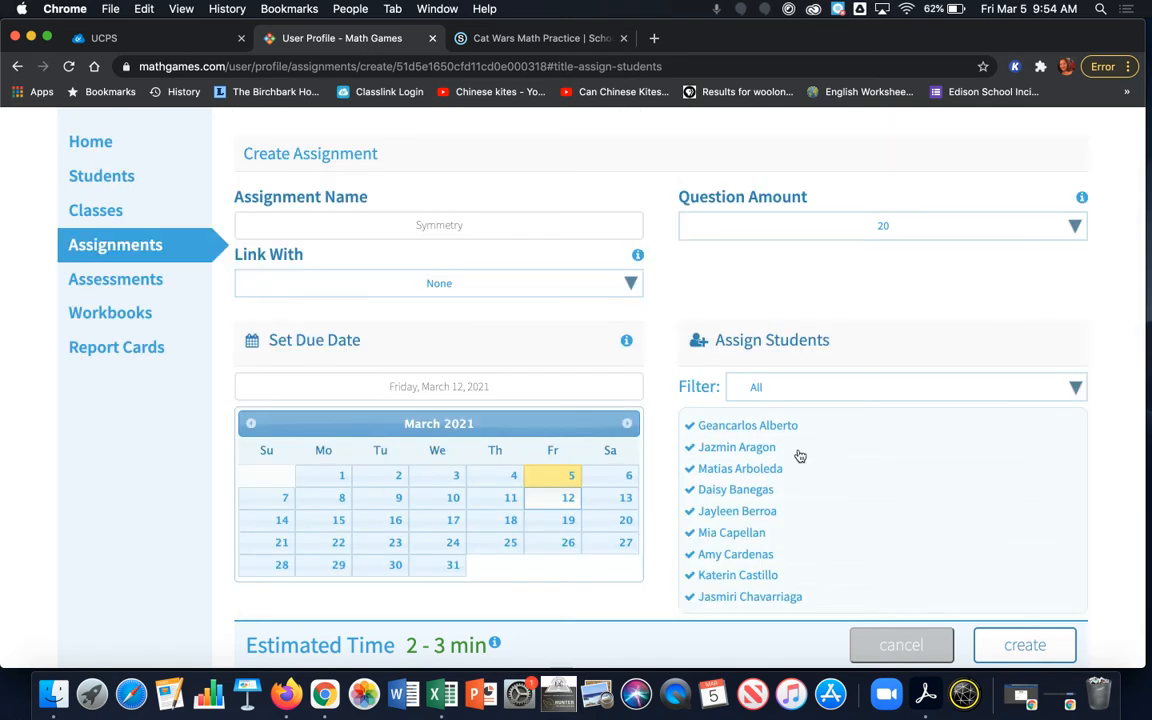
scroll(784, 442, down, 3)
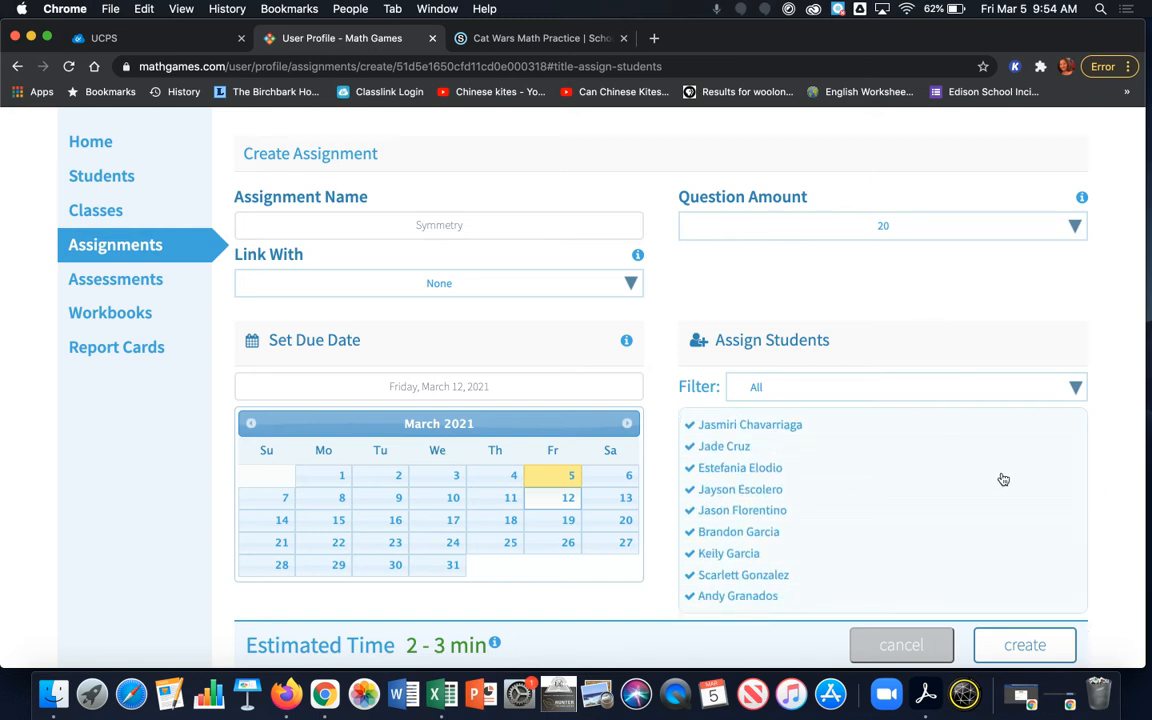
scroll(1000, 478, down, 2)
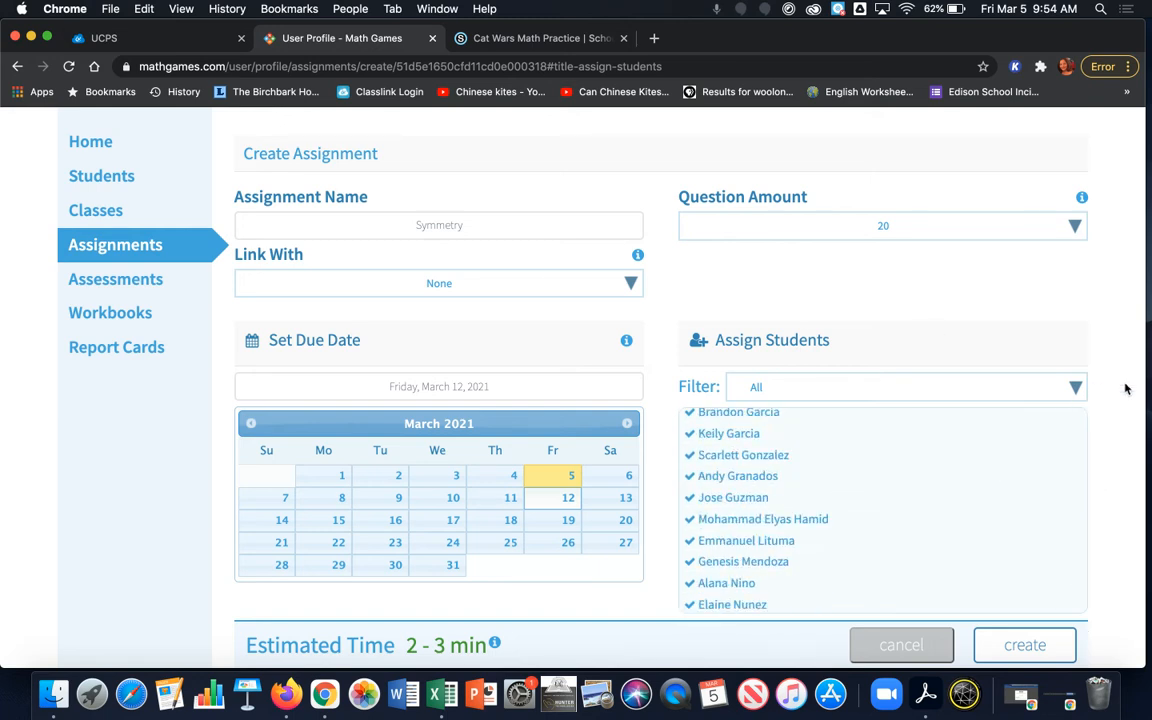
- Clear the whole student selection and assign the assignment only to the third student in the list
scroll(1125, 389, down, 2)
click(1059, 533)
scroll(1058, 541, down, 2)
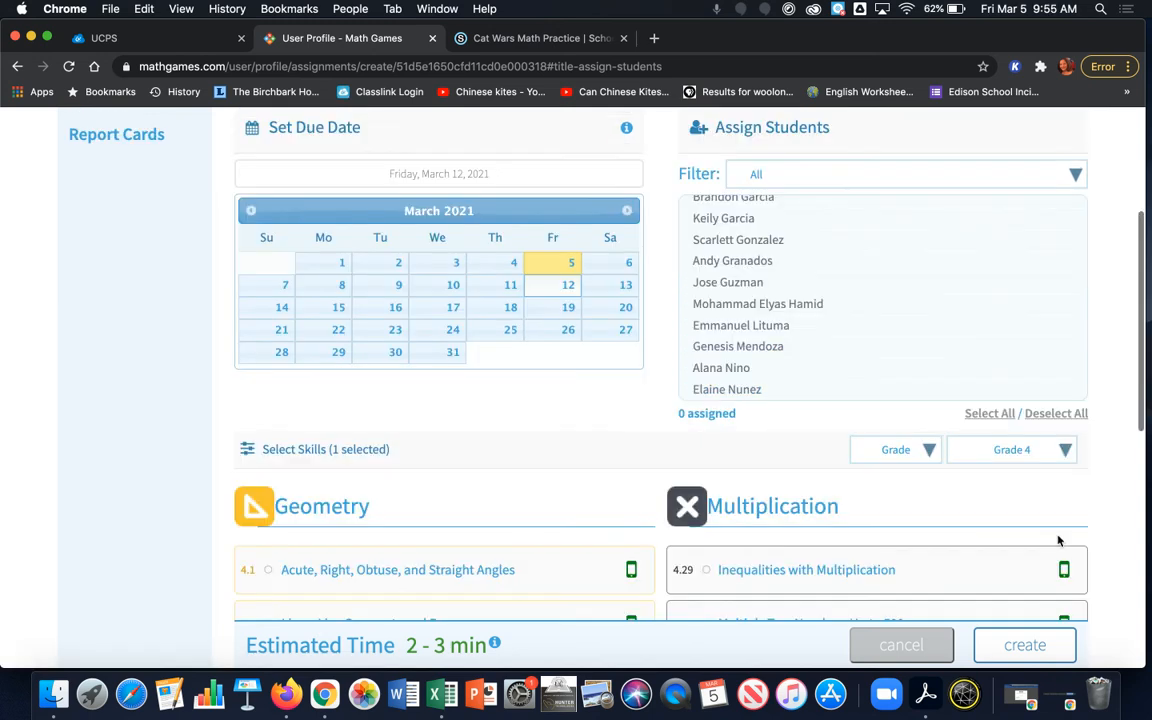
scroll(815, 233, up, 5)
click(779, 255)
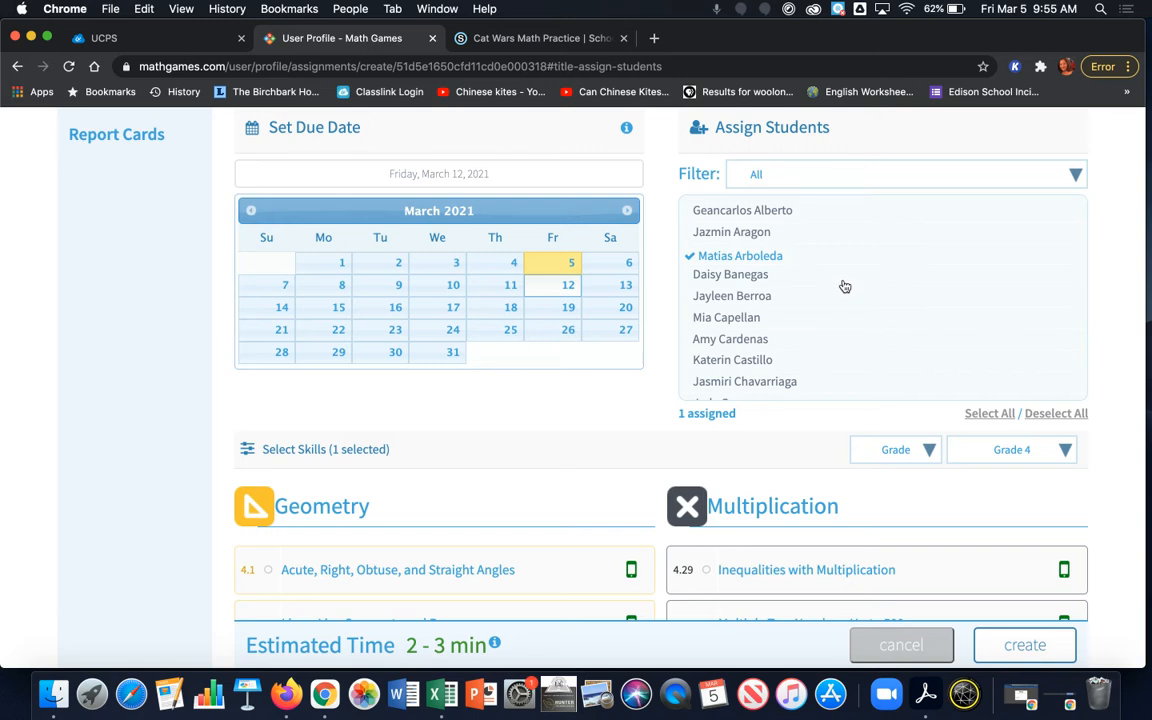
- Look through the Grade 4 Geometry and Multiplication skills available for the assignment
scroll(571, 276, down, 2)
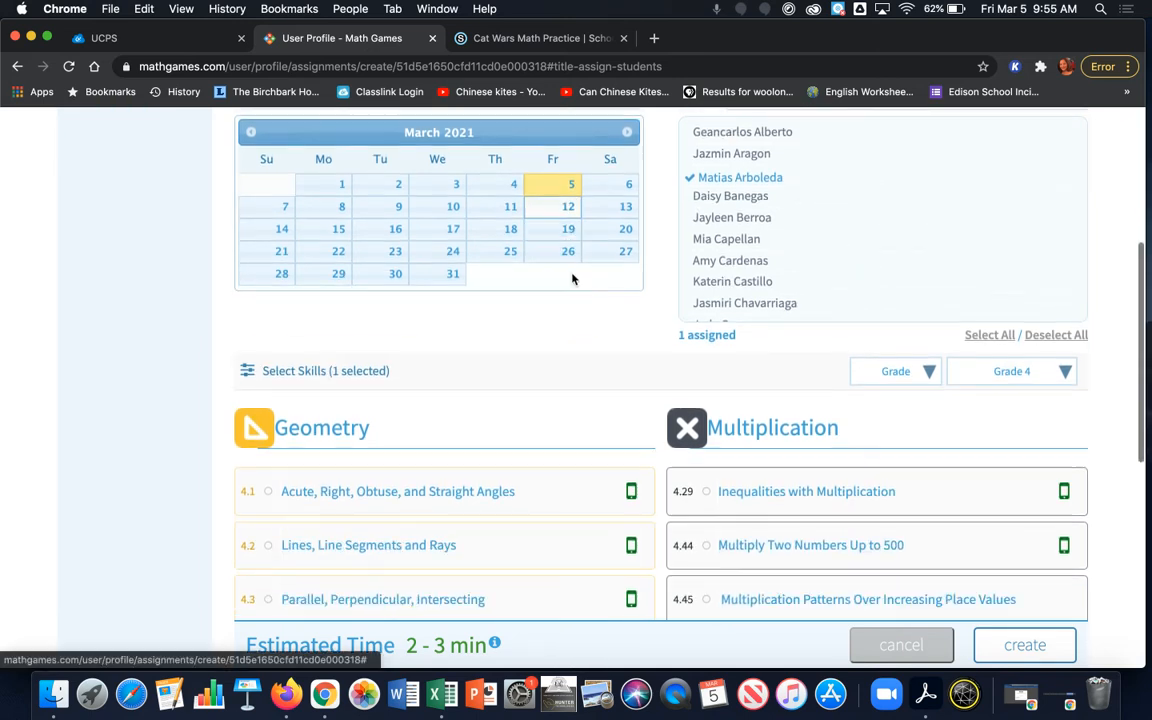
scroll(572, 278, down, 3)
scroll(573, 279, down, 1)
scroll(573, 279, up, 1)
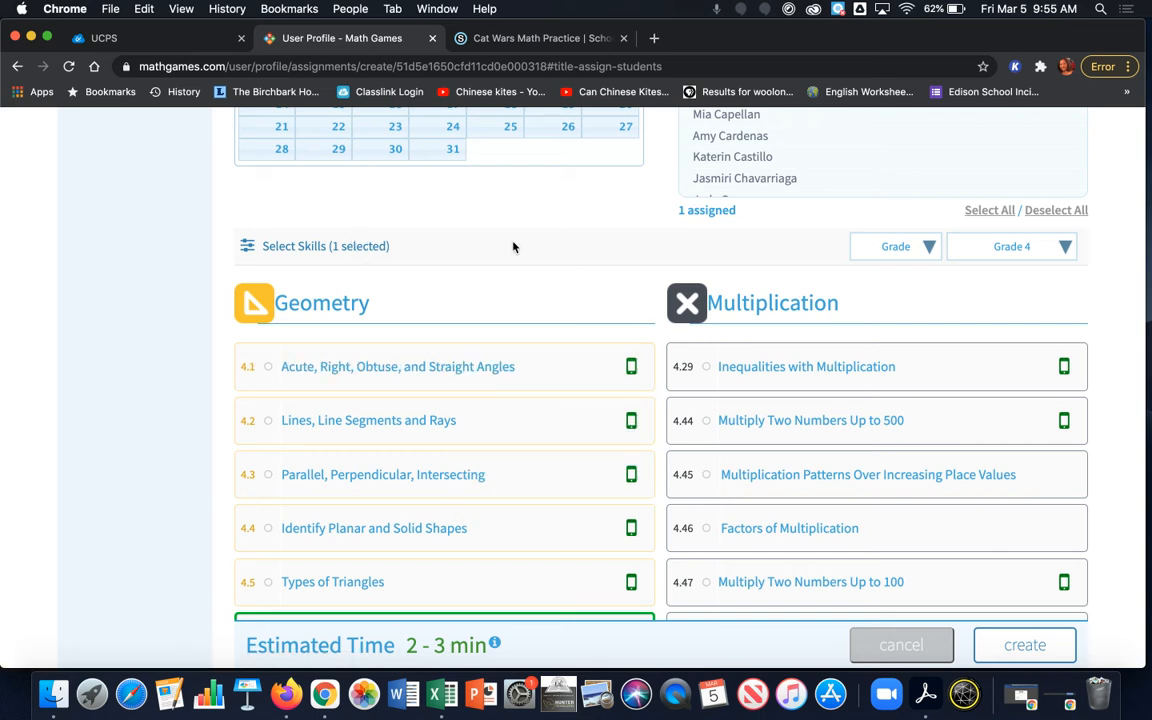
scroll(514, 248, down, 3)
scroll(514, 248, down, 1)
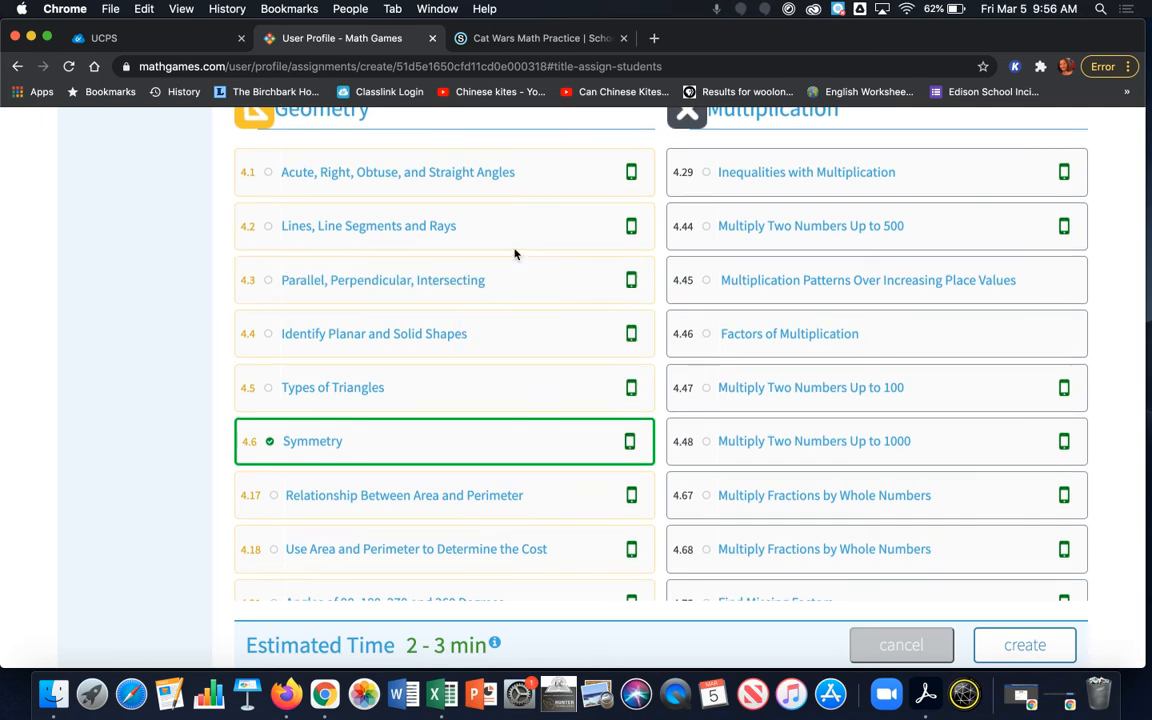
scroll(514, 254, up, 3)
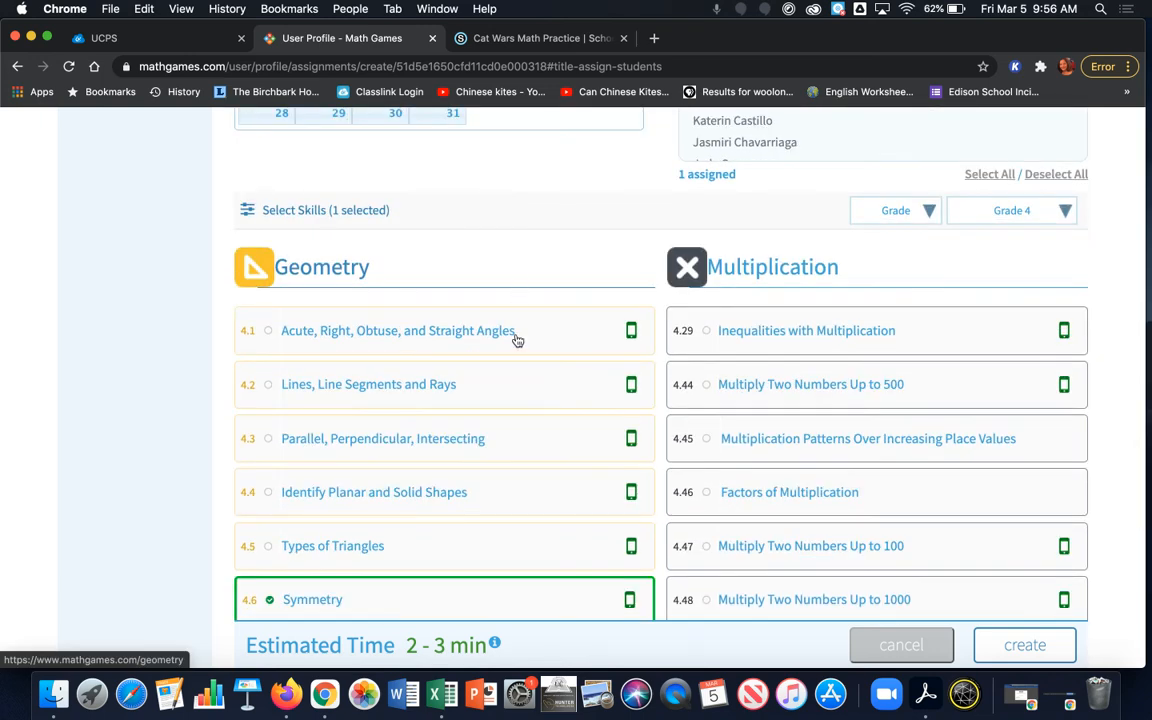
mouse_move(470, 519)
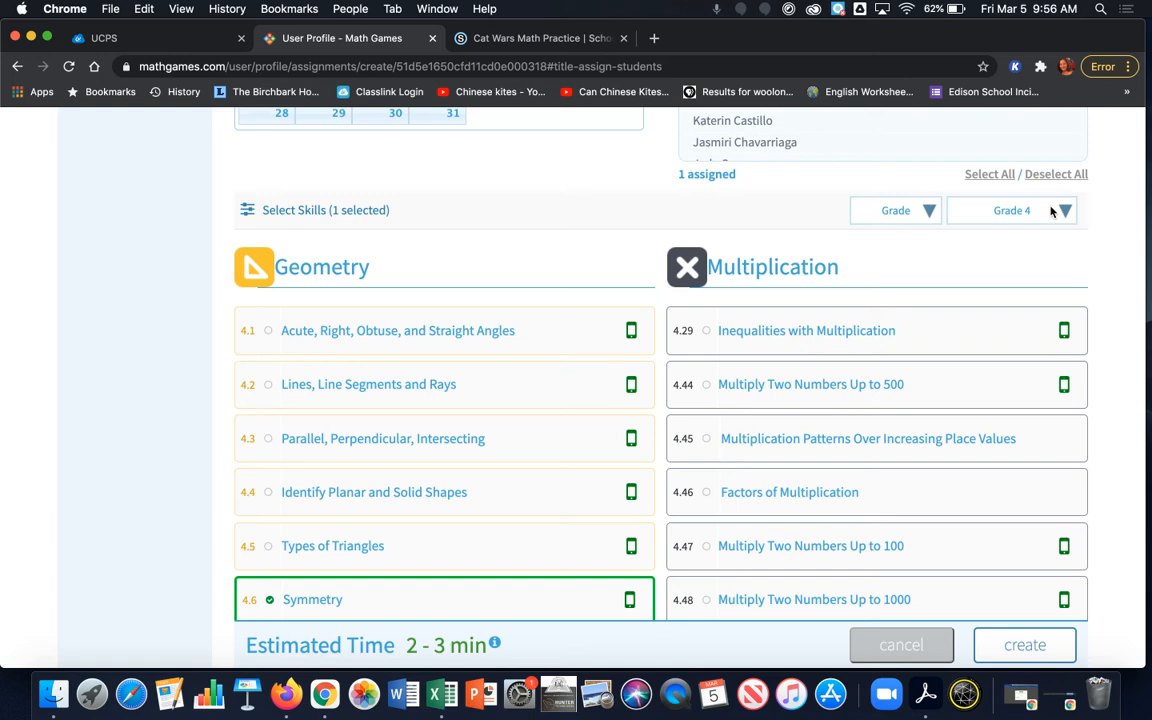
- List the available skills by Skill and look through the Addition skills for the different grades
click(929, 213)
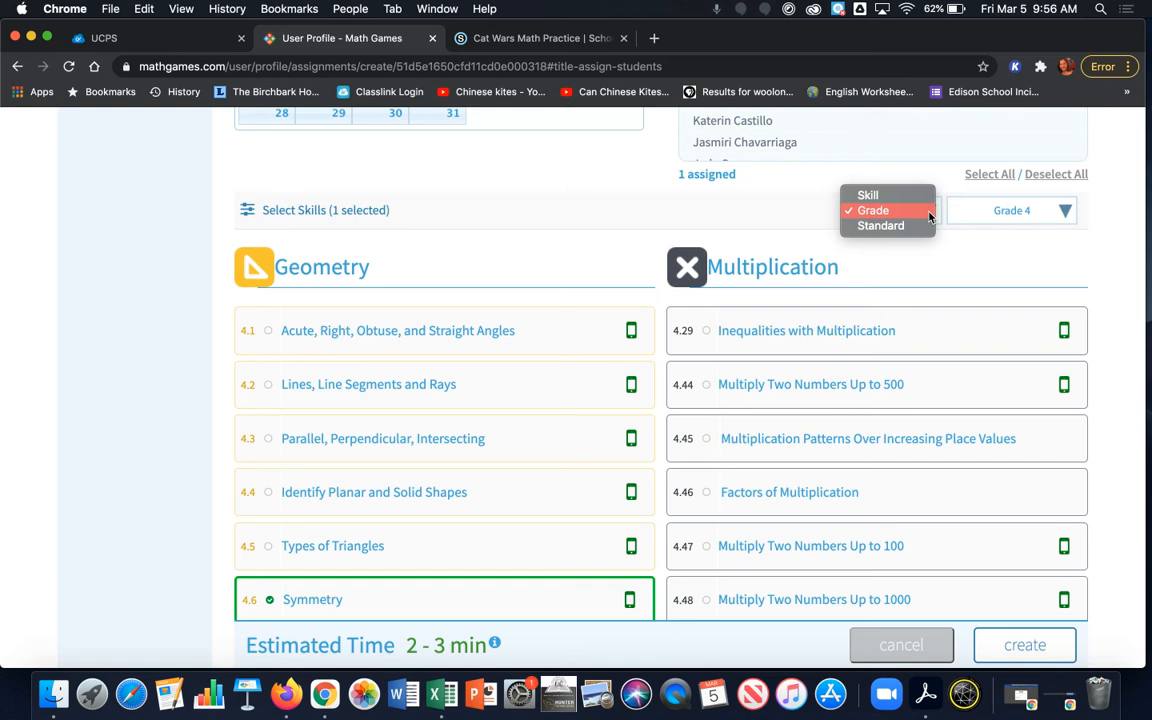
click(877, 197)
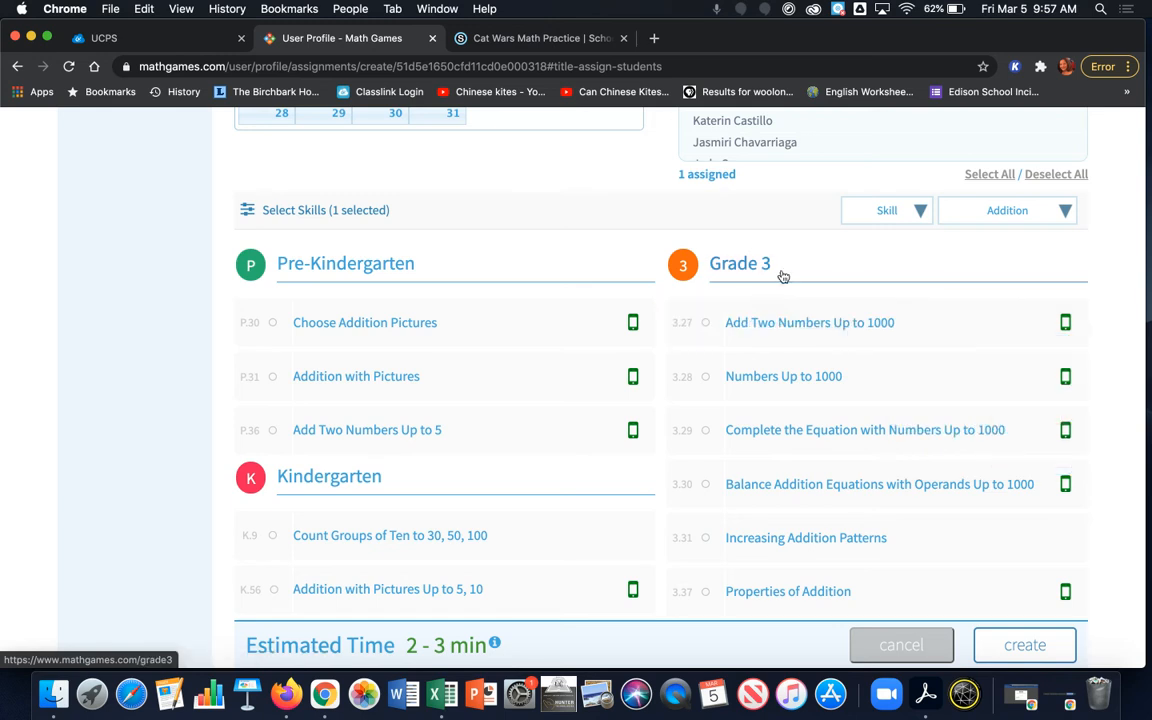
mouse_move(807, 360)
scroll(772, 392, down, 2)
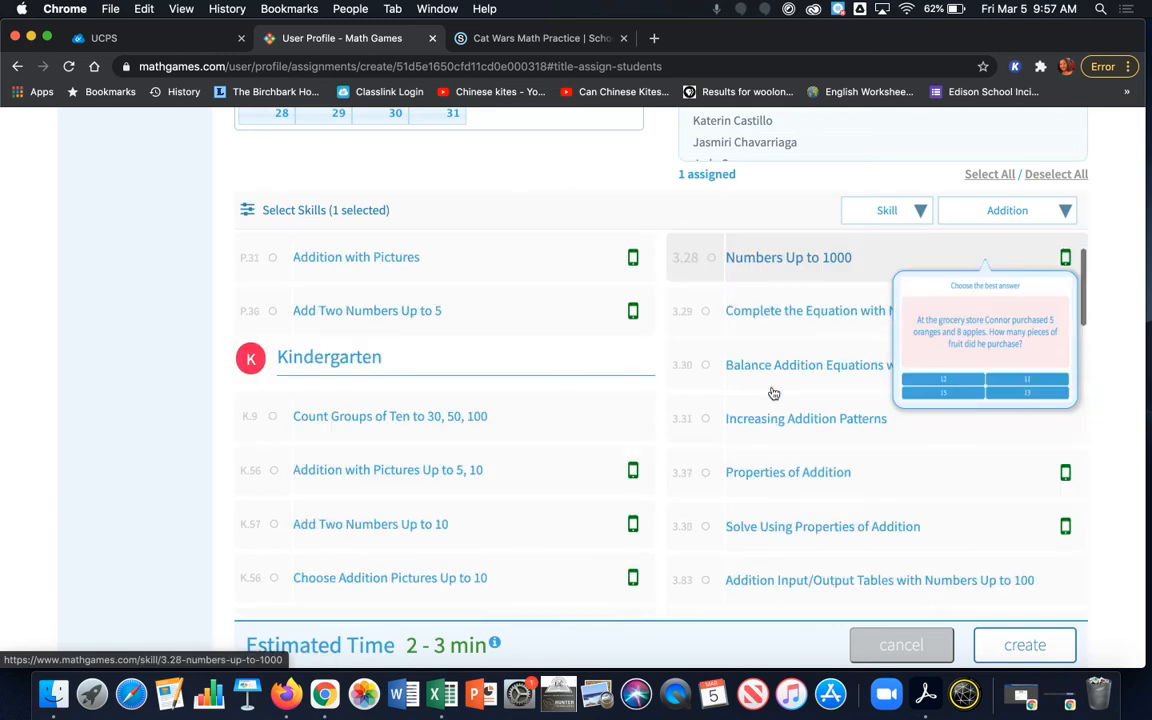
scroll(772, 393, down, 1)
scroll(772, 393, up, 3)
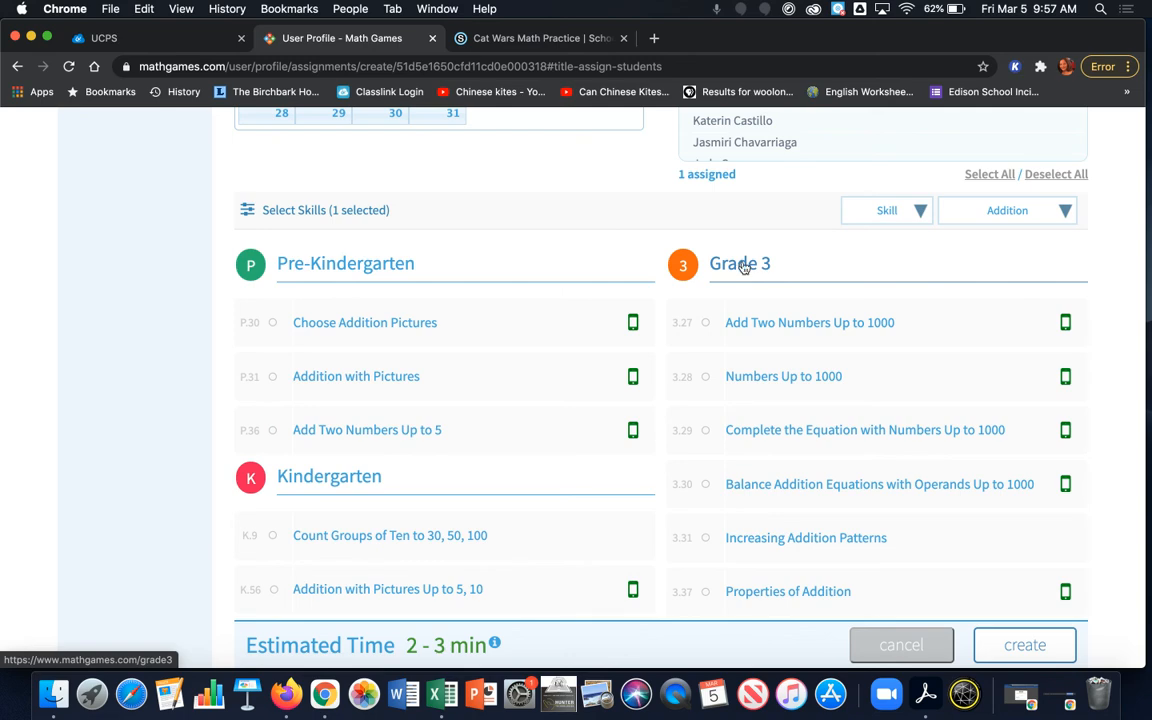
scroll(815, 384, down, 6)
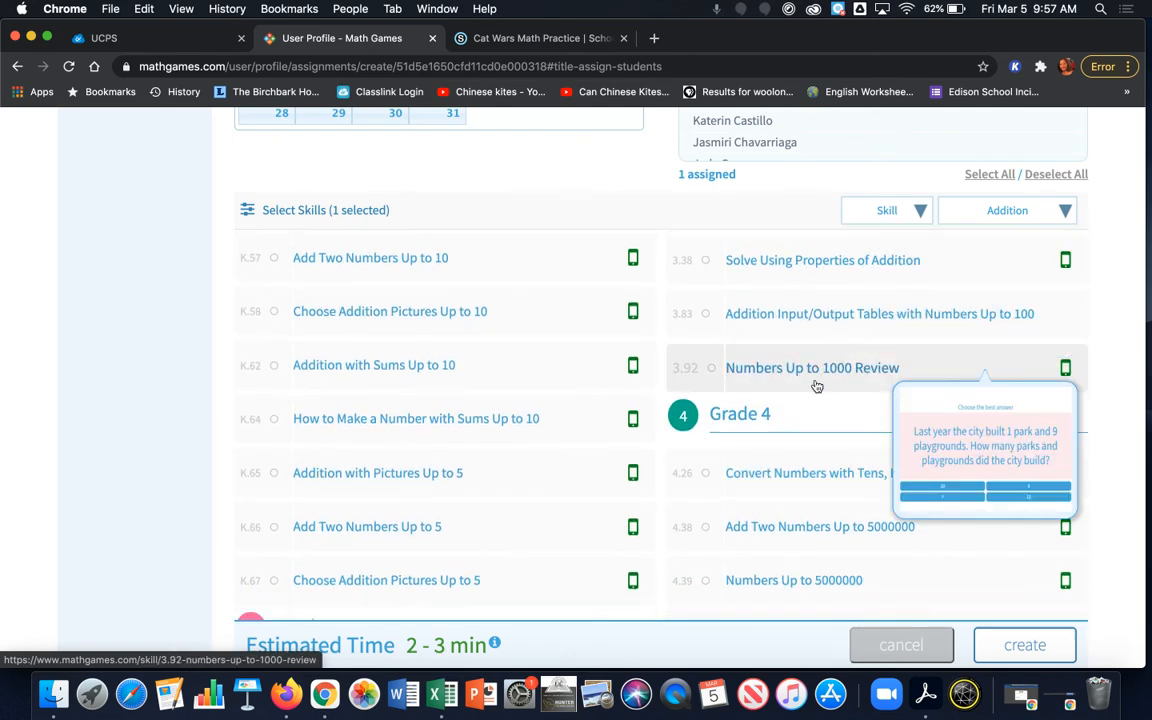
scroll(815, 386, up, 5)
scroll(815, 386, up, 2)
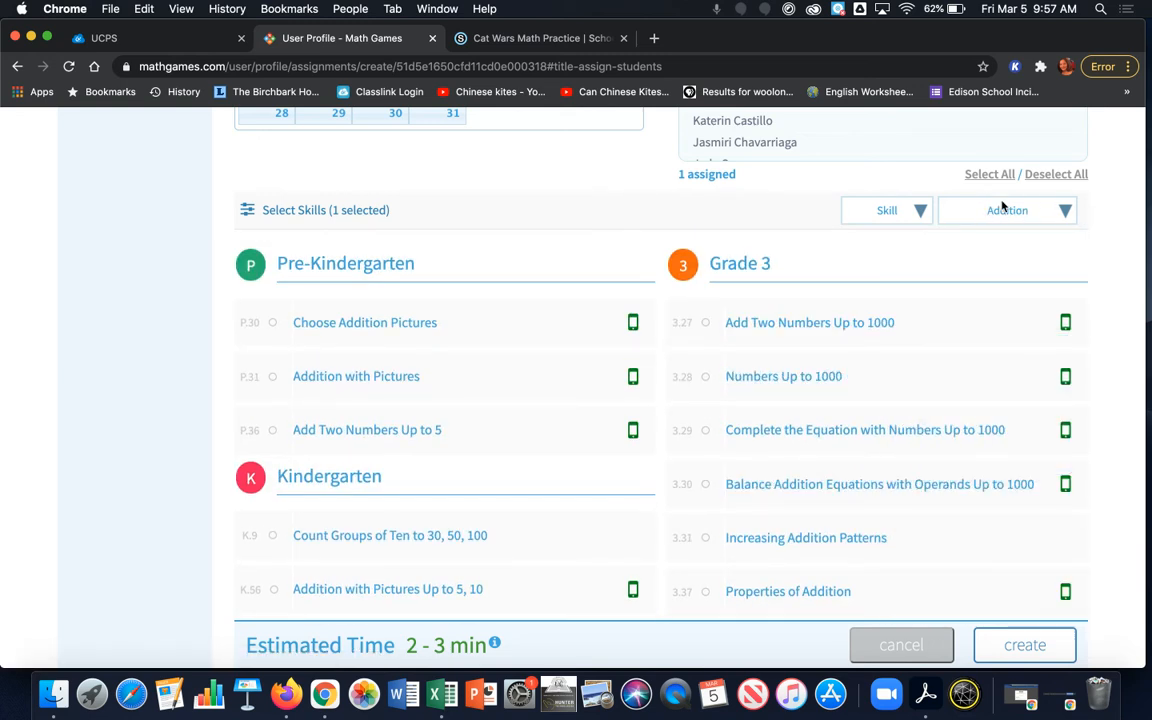
- Show the Geometry skills and look through them across the grade levels
click(1062, 211)
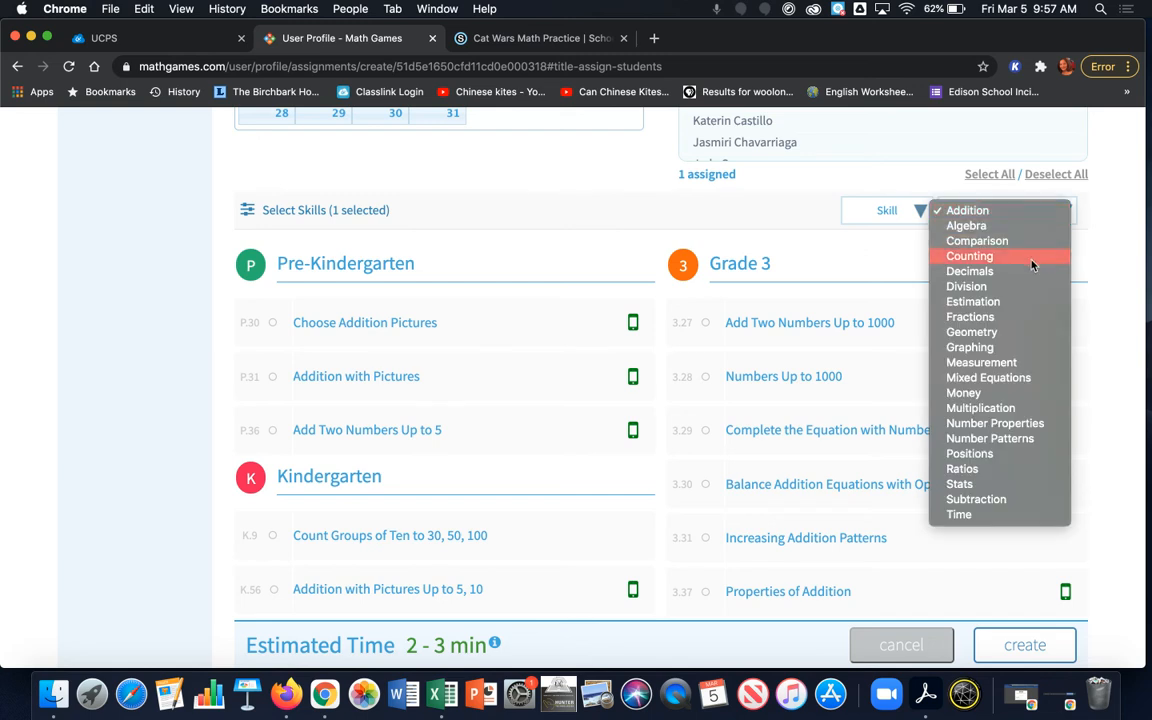
click(1043, 331)
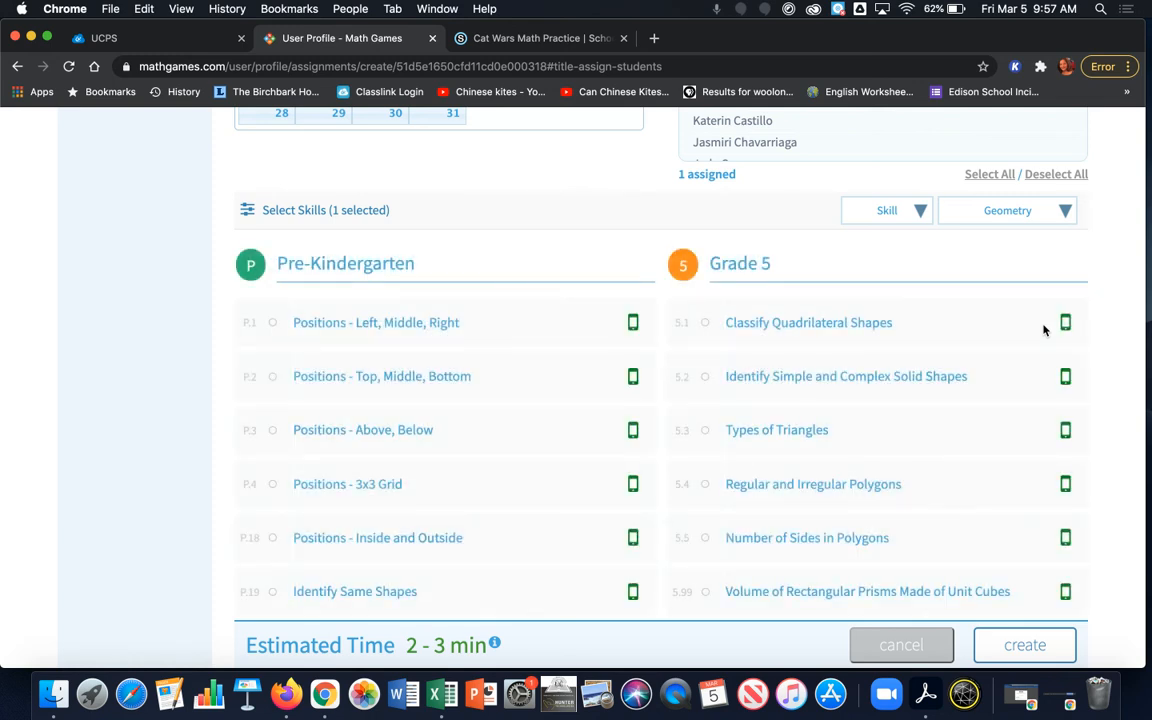
scroll(635, 396, down, 8)
scroll(633, 397, down, 4)
scroll(633, 397, up, 10)
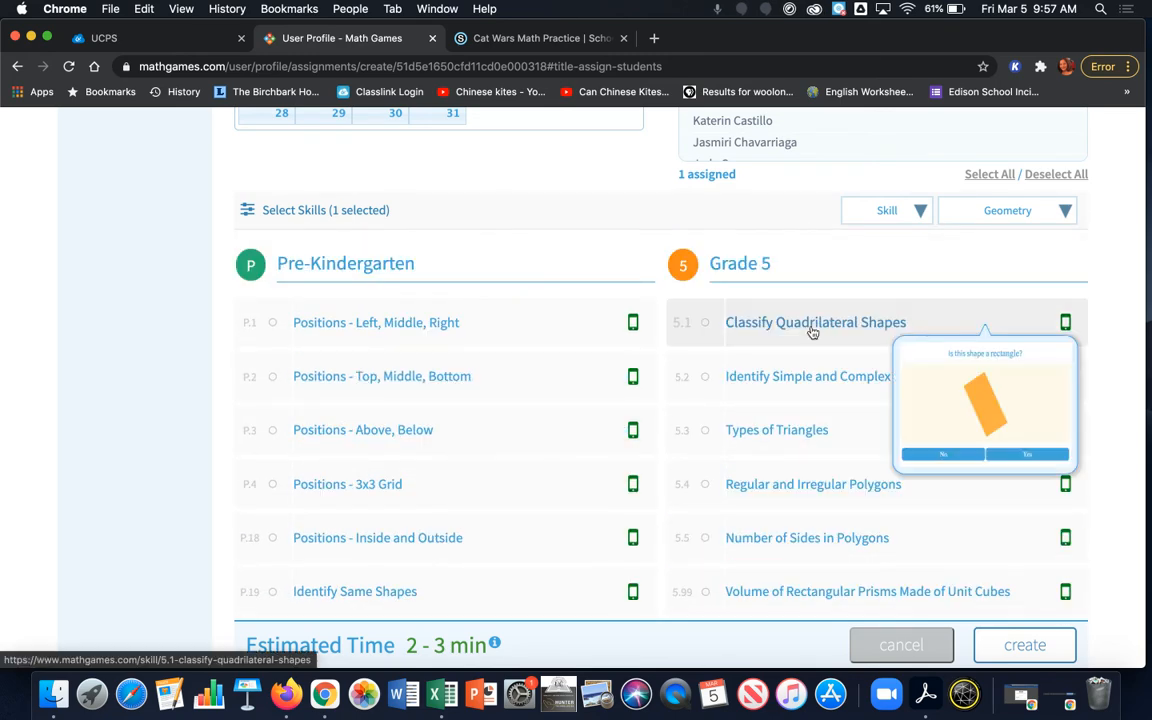
scroll(812, 332, down, 15)
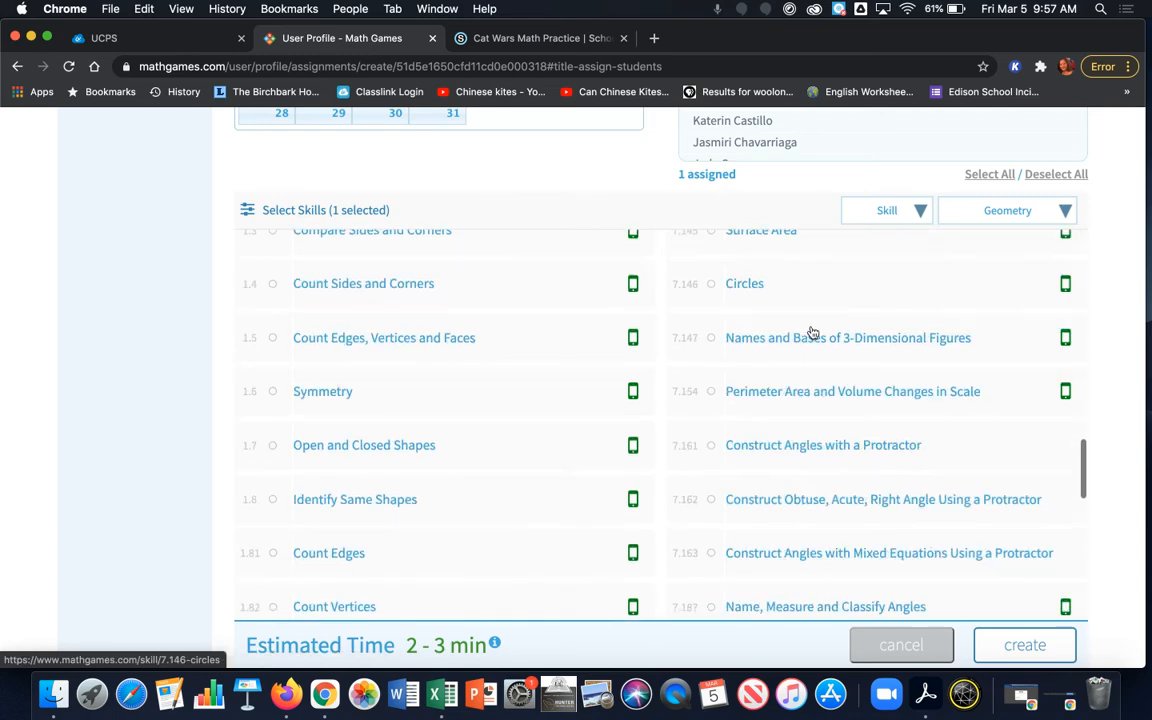
scroll(810, 330, down, 1)
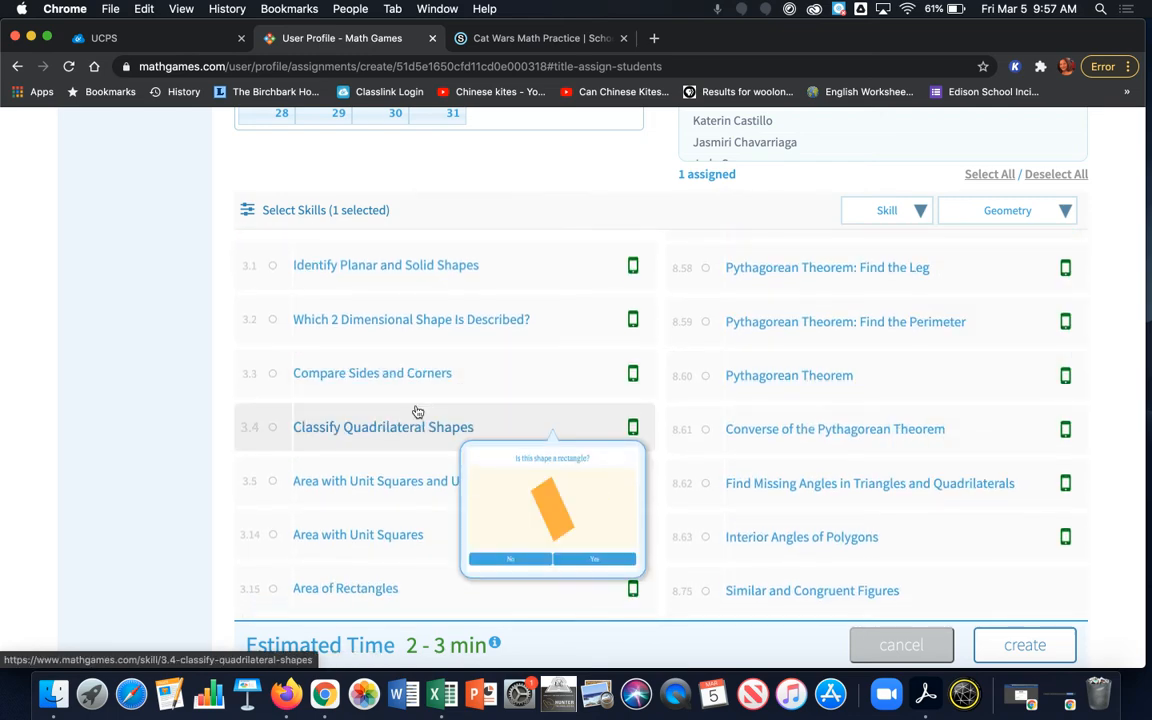
scroll(418, 410, down, 1)
scroll(418, 411, down, 5)
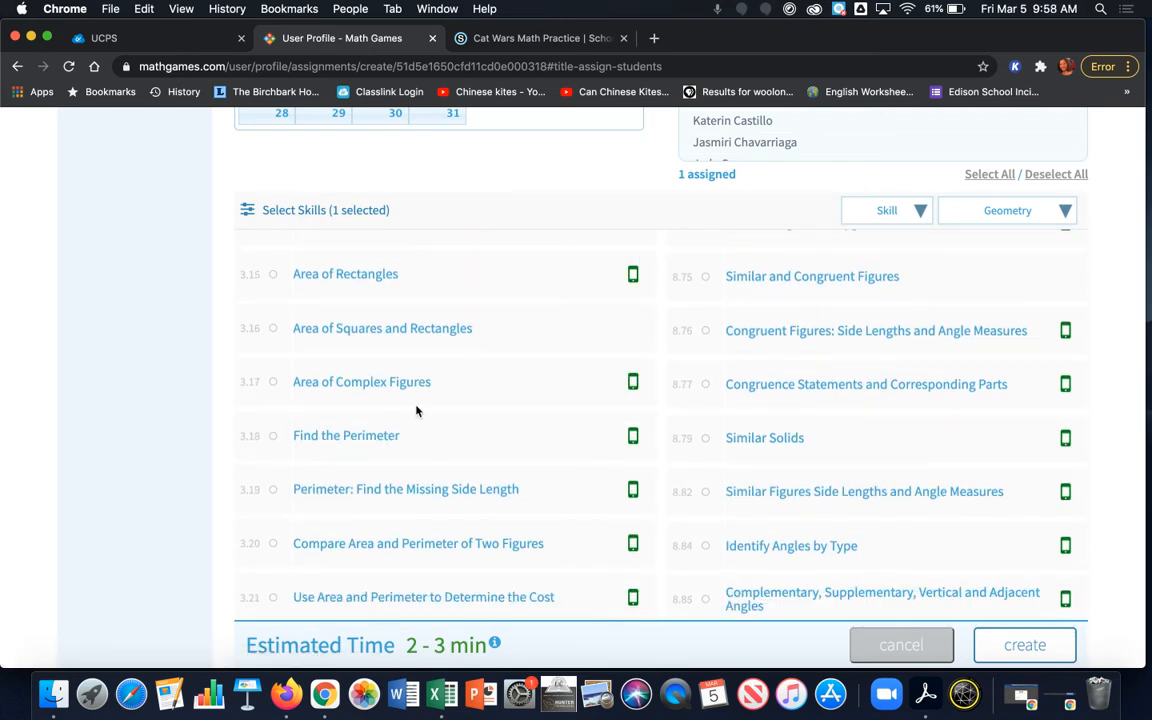
- List the available skills by Standard for Grade 3
click(889, 213)
click(886, 242)
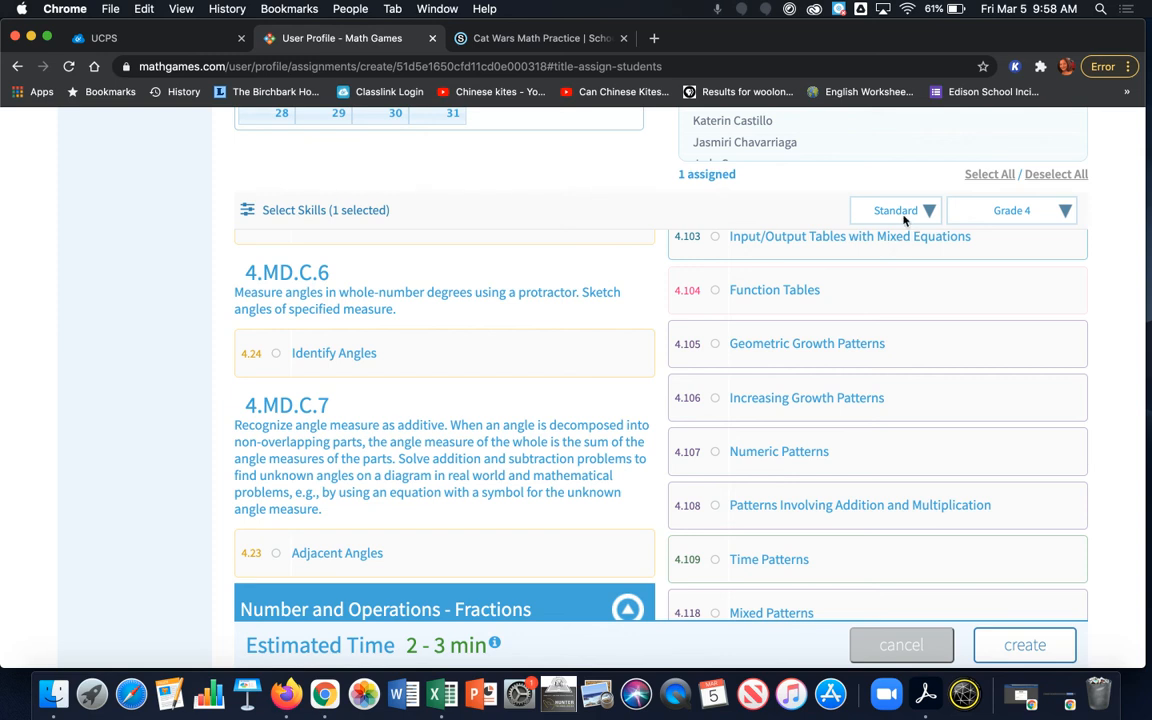
click(1062, 211)
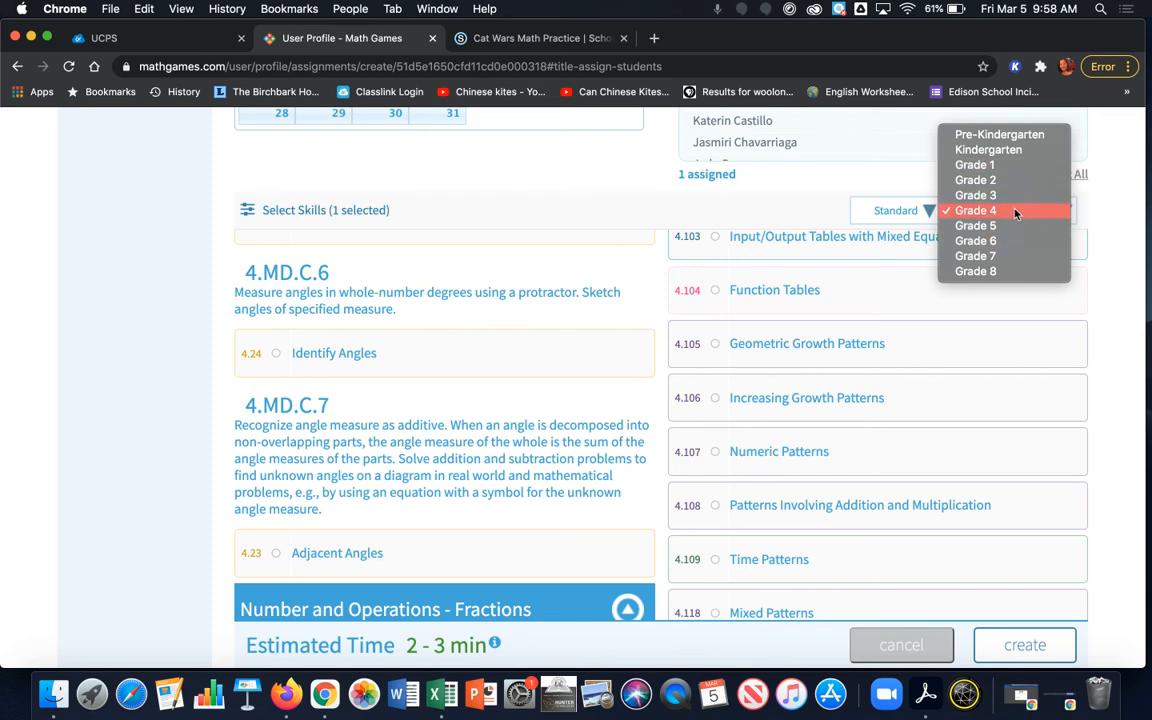
click(1008, 194)
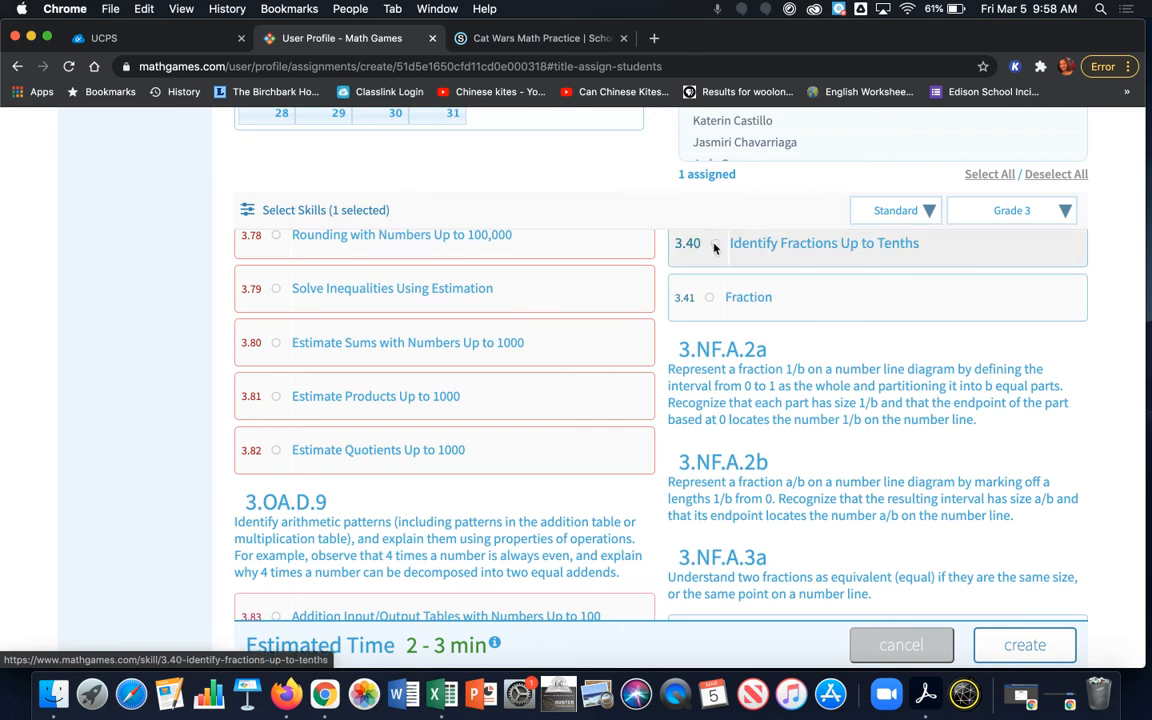
- Review the assignment's settings, its student list and the Grade 3 standards before creation
scroll(712, 208, up, 10)
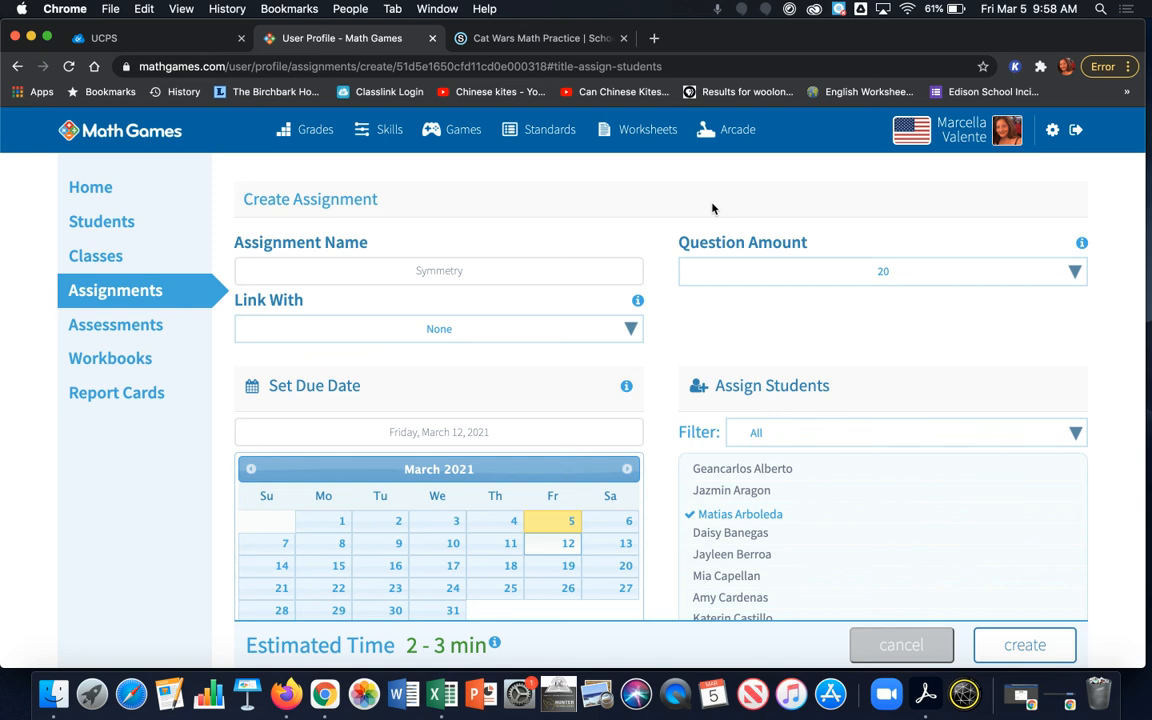
scroll(712, 438, down, 3)
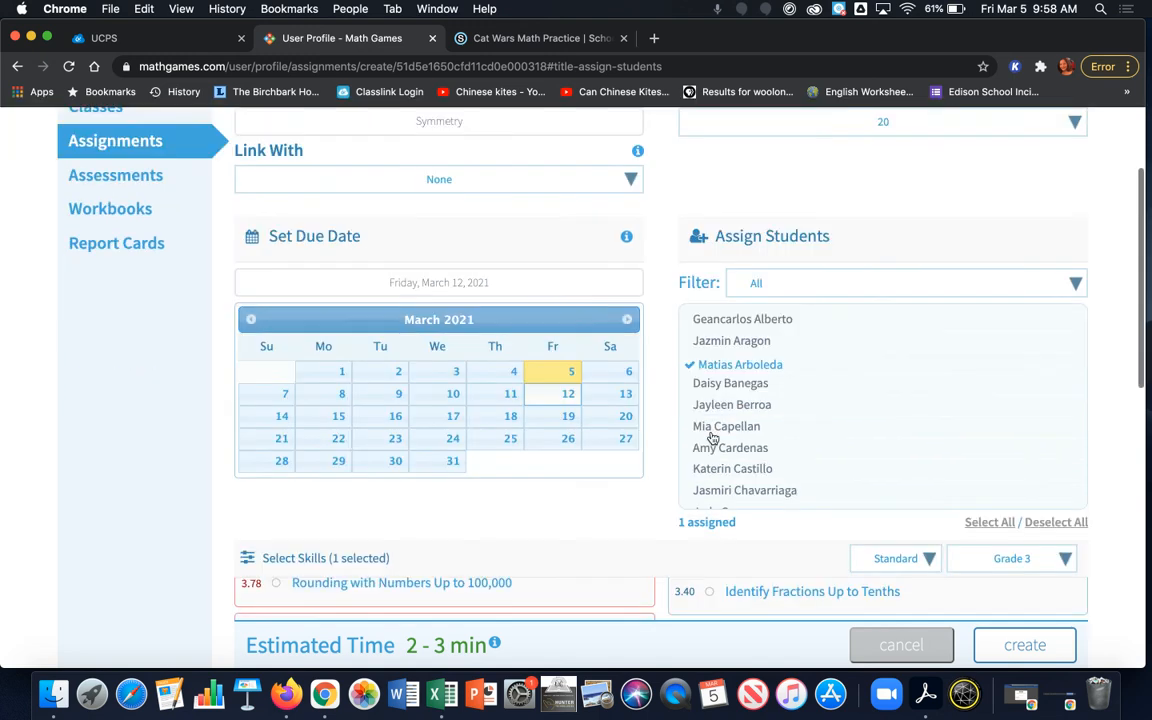
scroll(710, 438, down, 5)
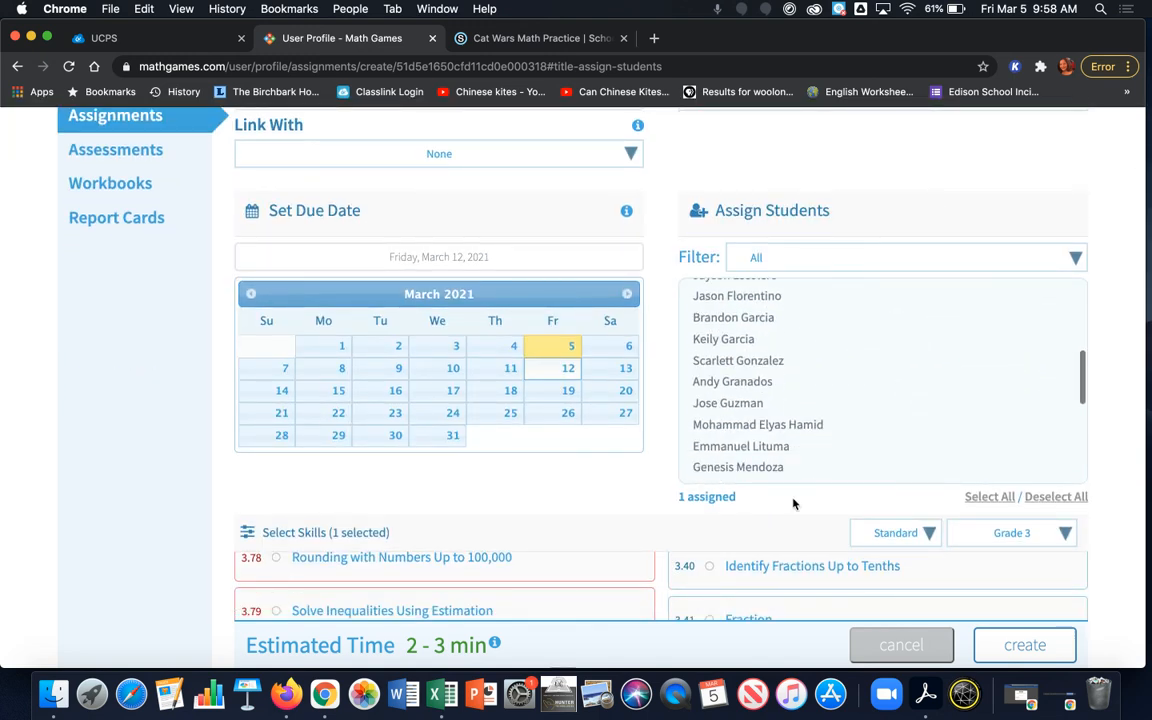
scroll(540, 515, down, 3)
scroll(540, 515, down, 5)
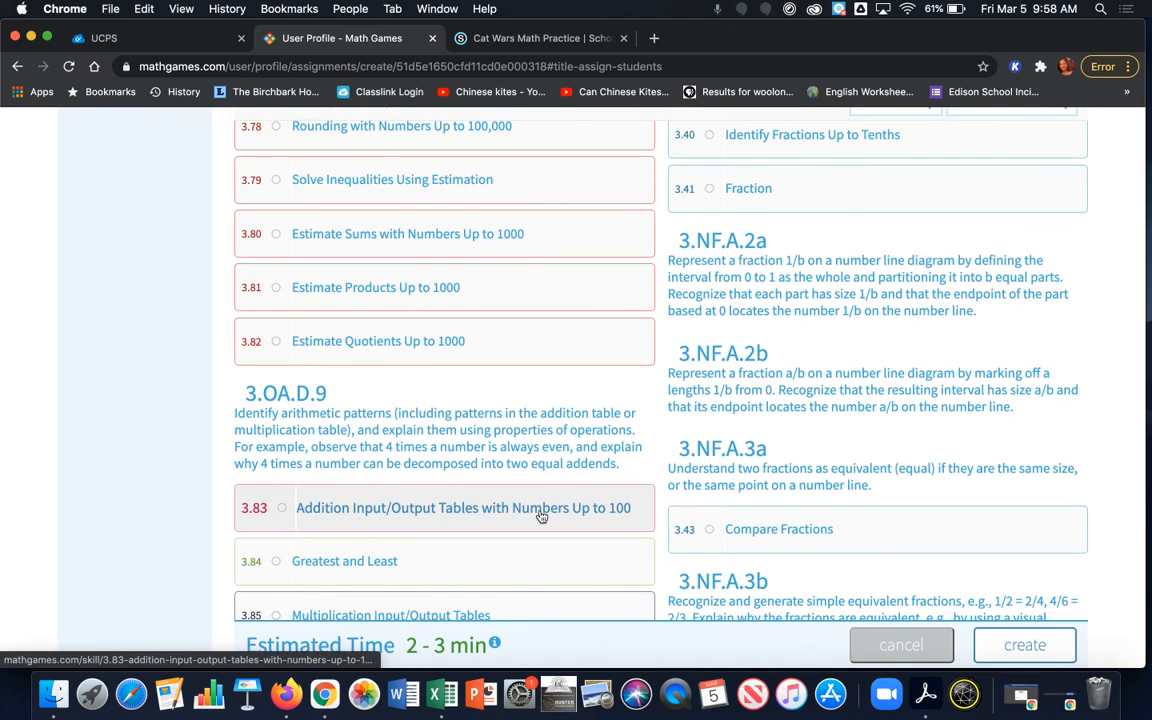
scroll(541, 516, down, 6)
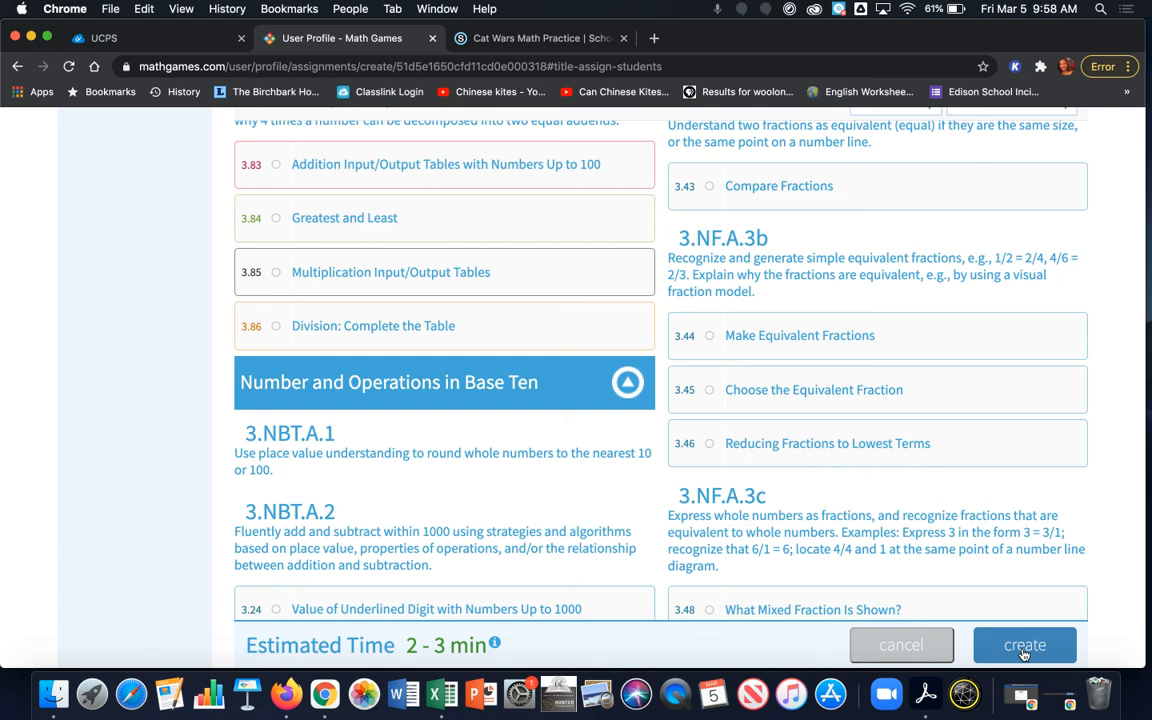
- Set the assignment's due date to Friday, March 5, 2021
scroll(877, 494, up, 15)
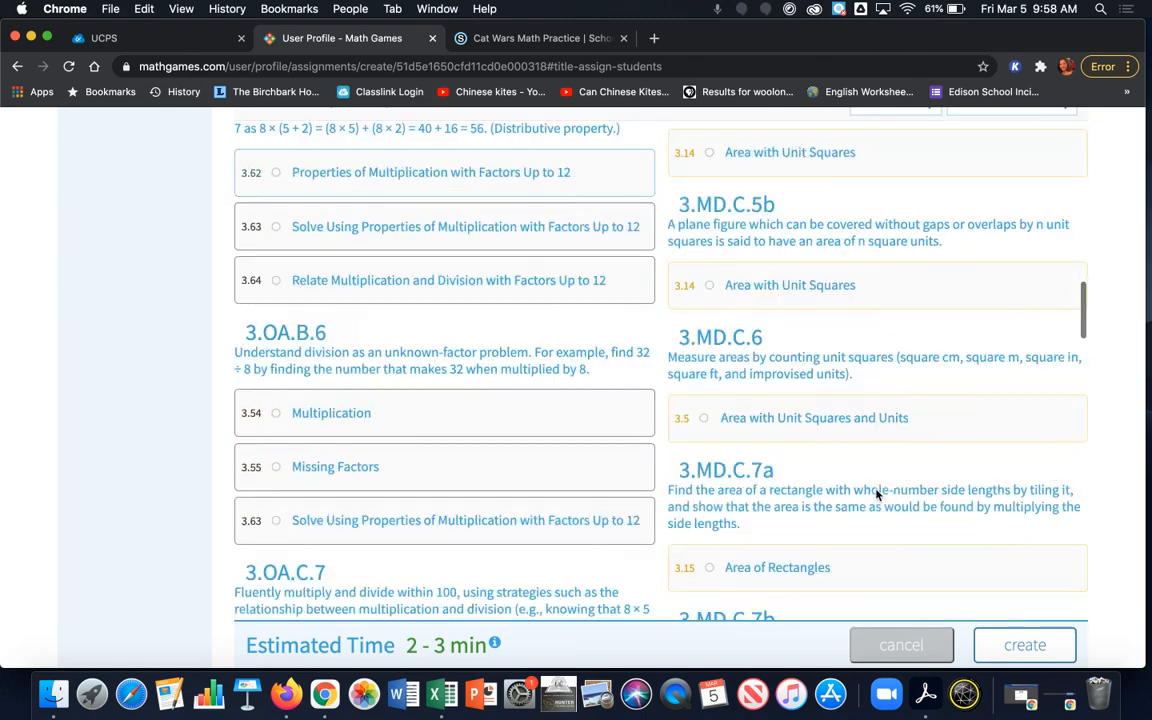
scroll(877, 494, up, 10)
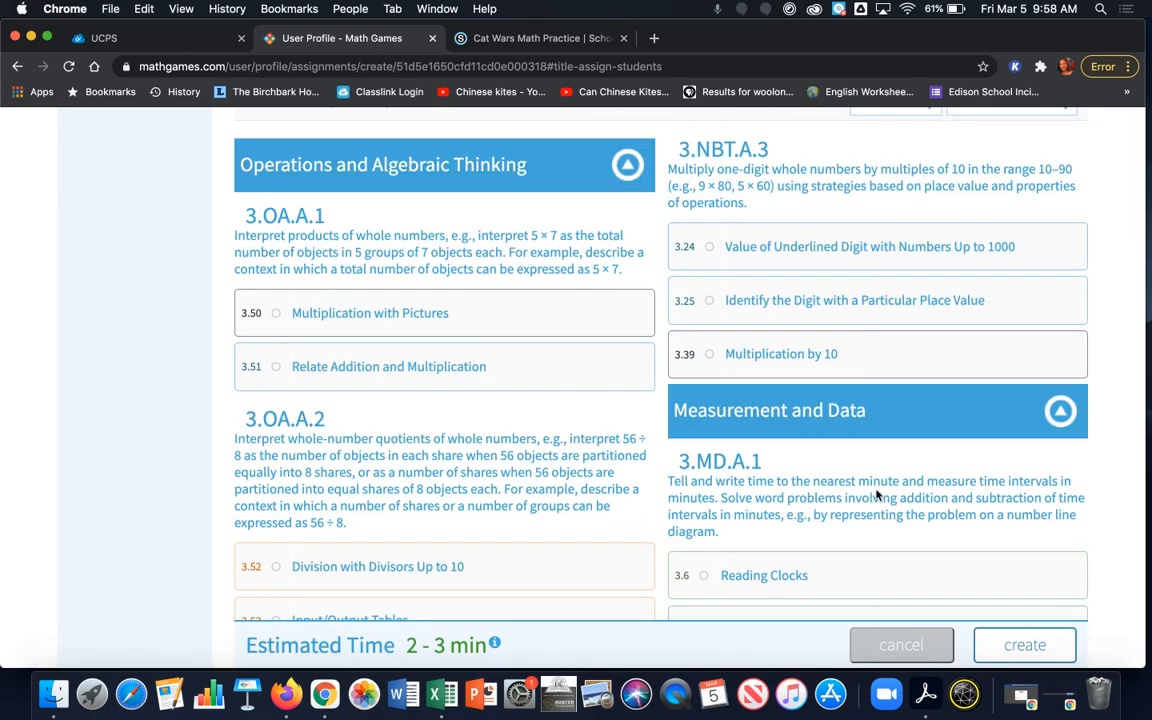
scroll(877, 494, up, 10)
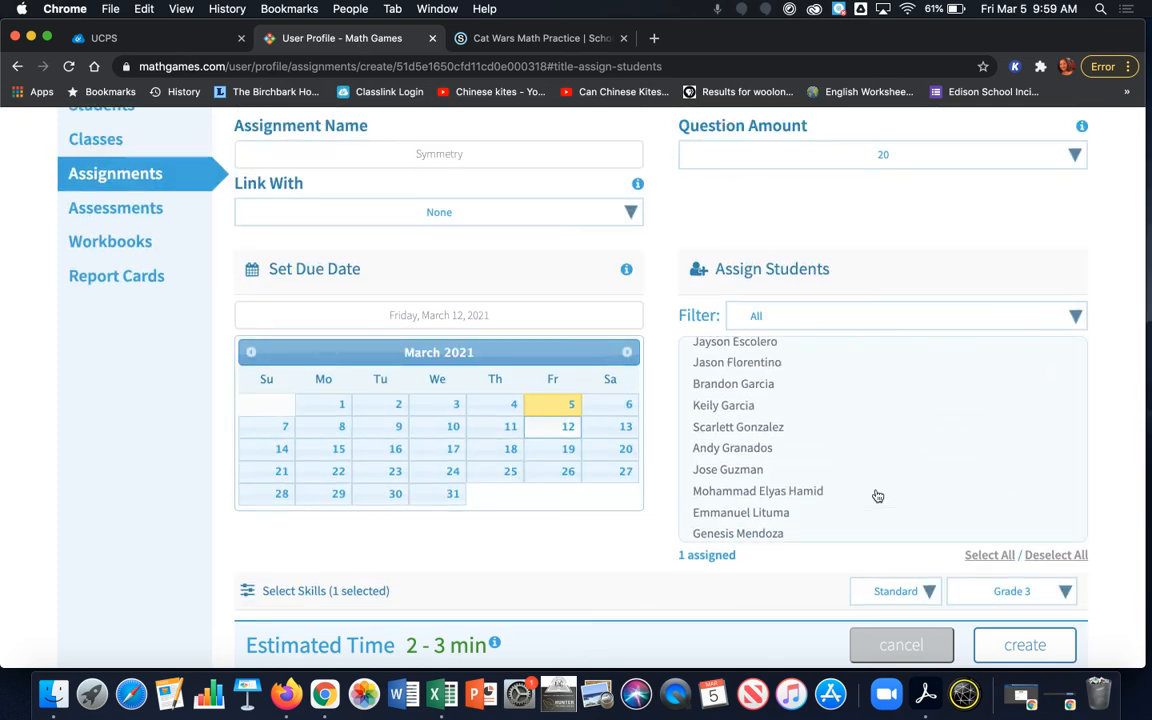
click(548, 409)
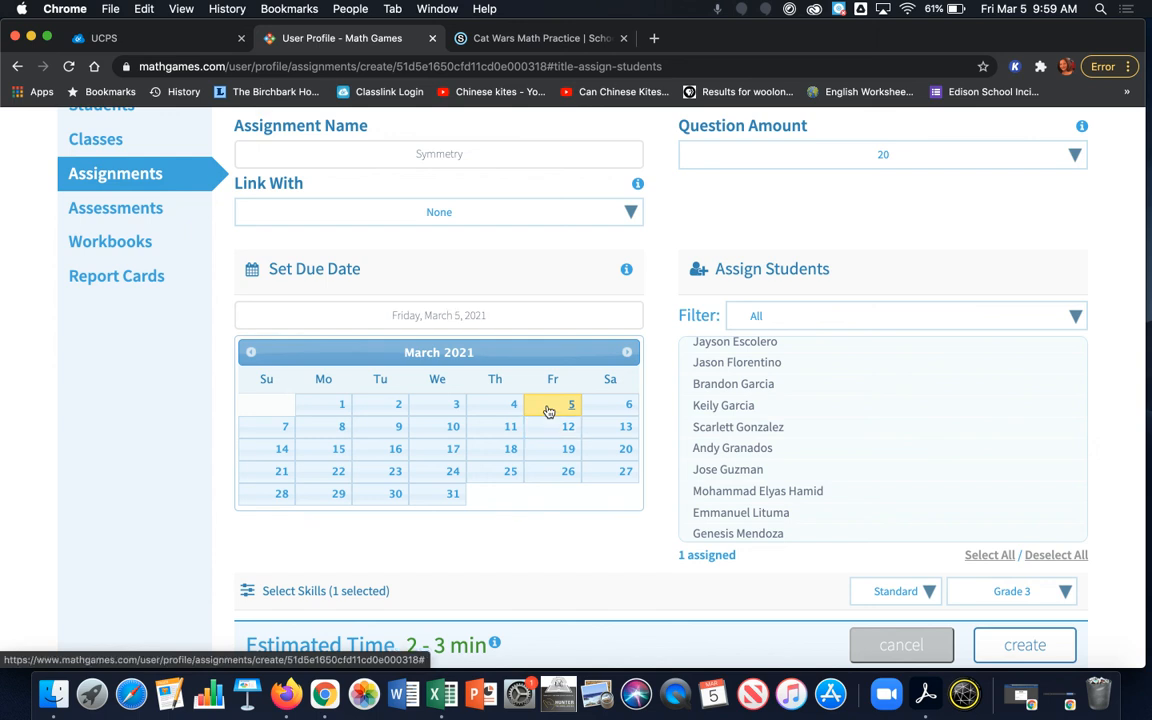
- Read the help notes for Link With, Question Amount and Set Due Date, and recheck the form
scroll(548, 410, up, 3)
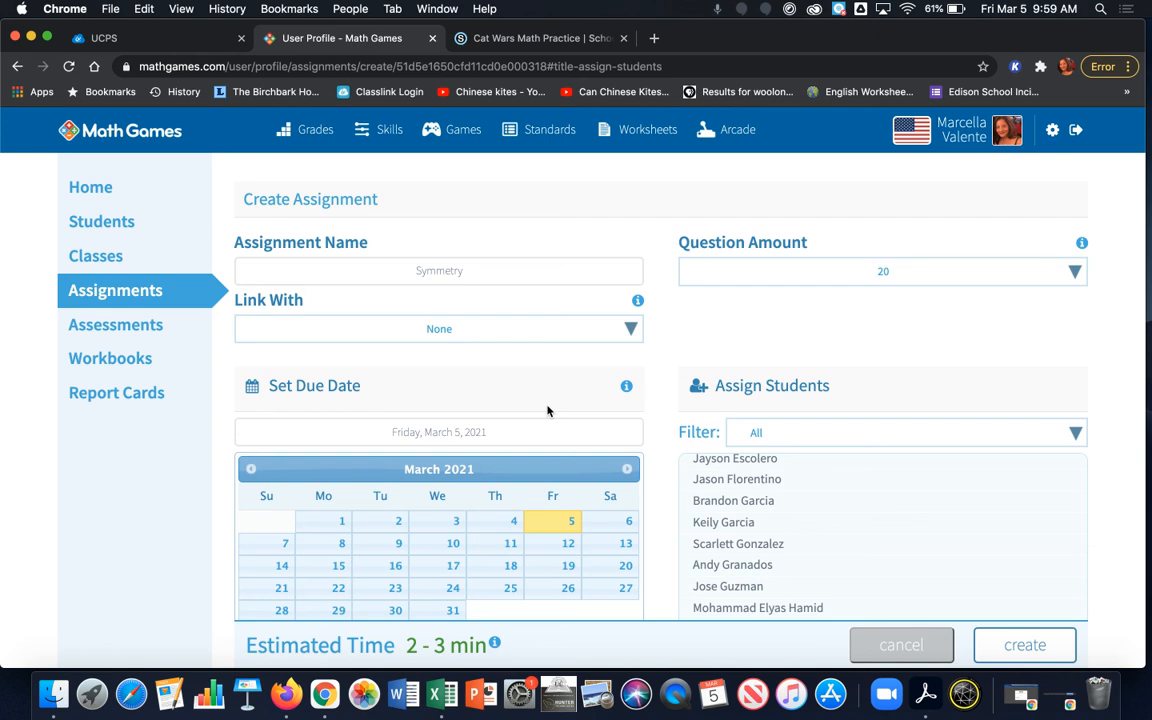
mouse_move(639, 301)
mouse_move(1084, 245)
mouse_move(629, 389)
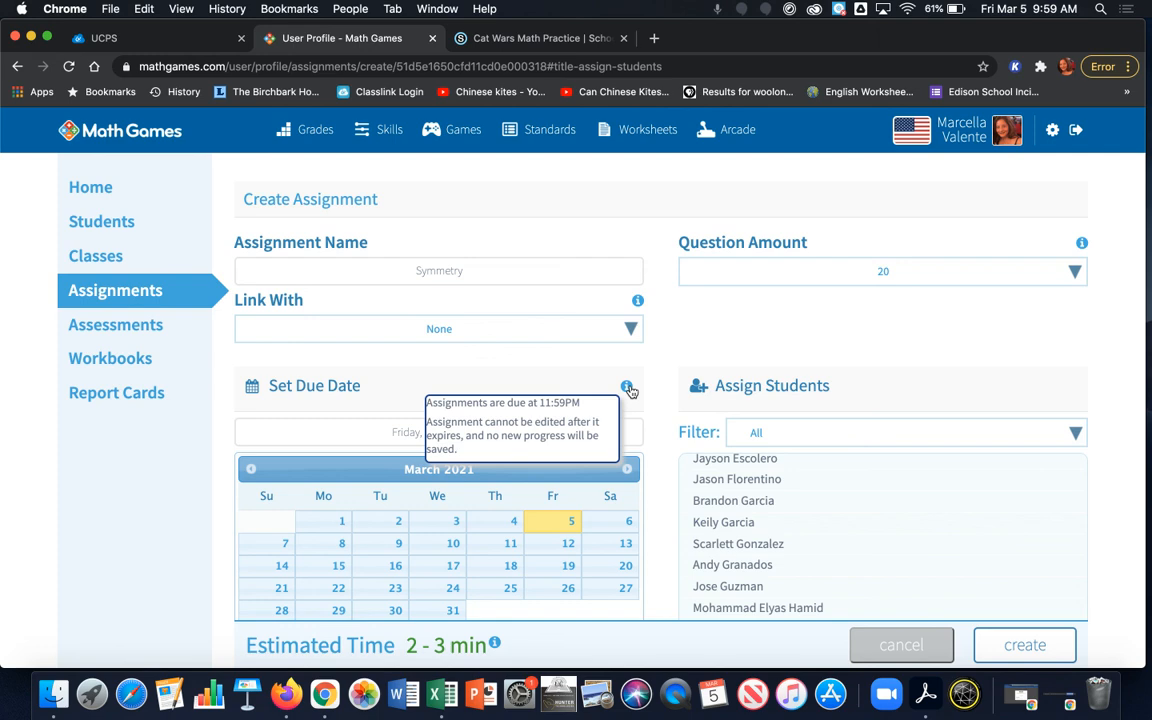
scroll(630, 390, down, 5)
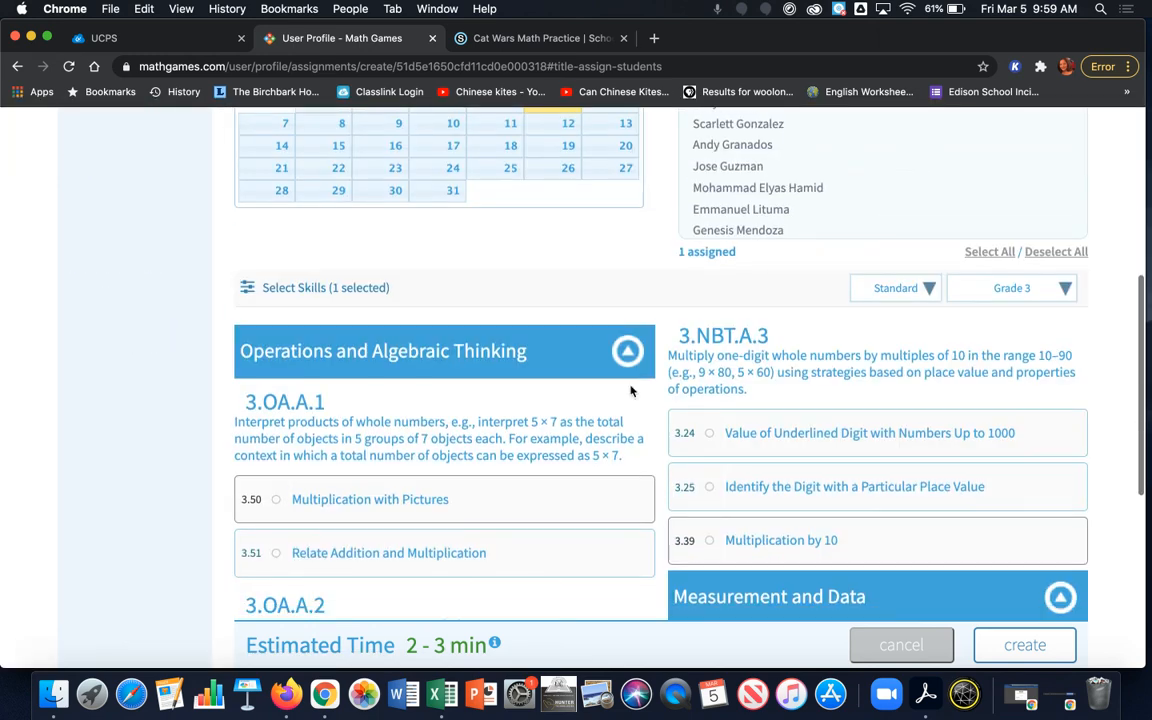
scroll(630, 390, up, 2)
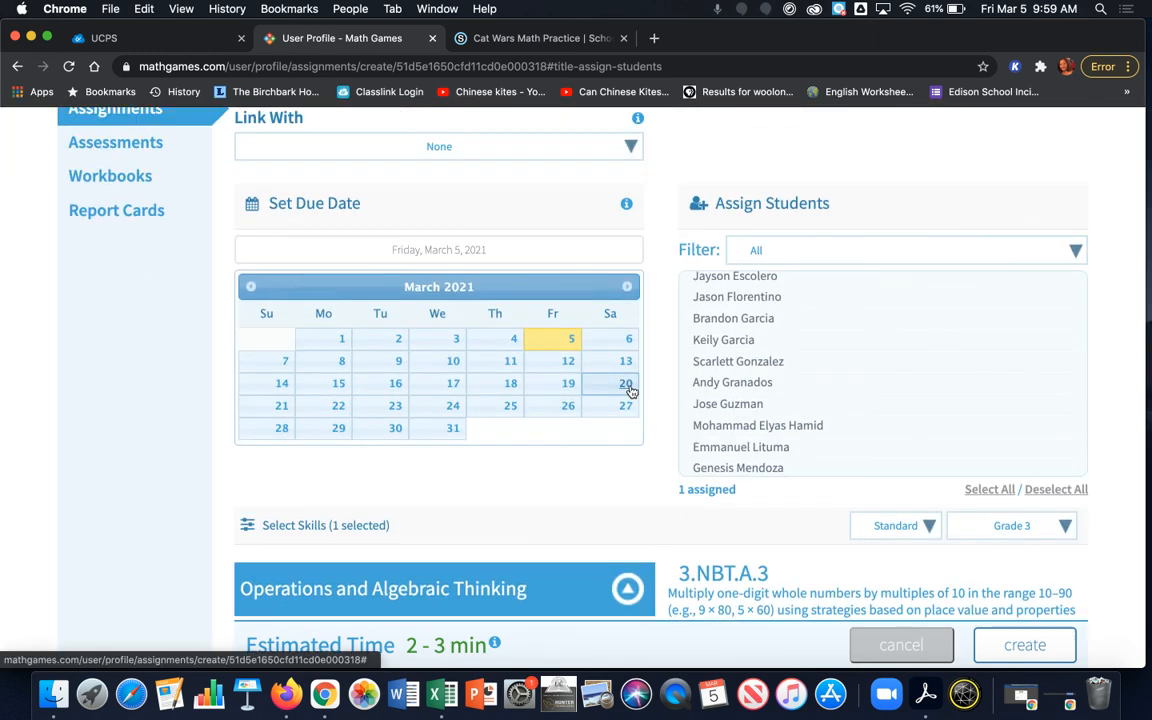
scroll(630, 390, down, 5)
scroll(621, 462, up, 2)
scroll(621, 462, up, 3)
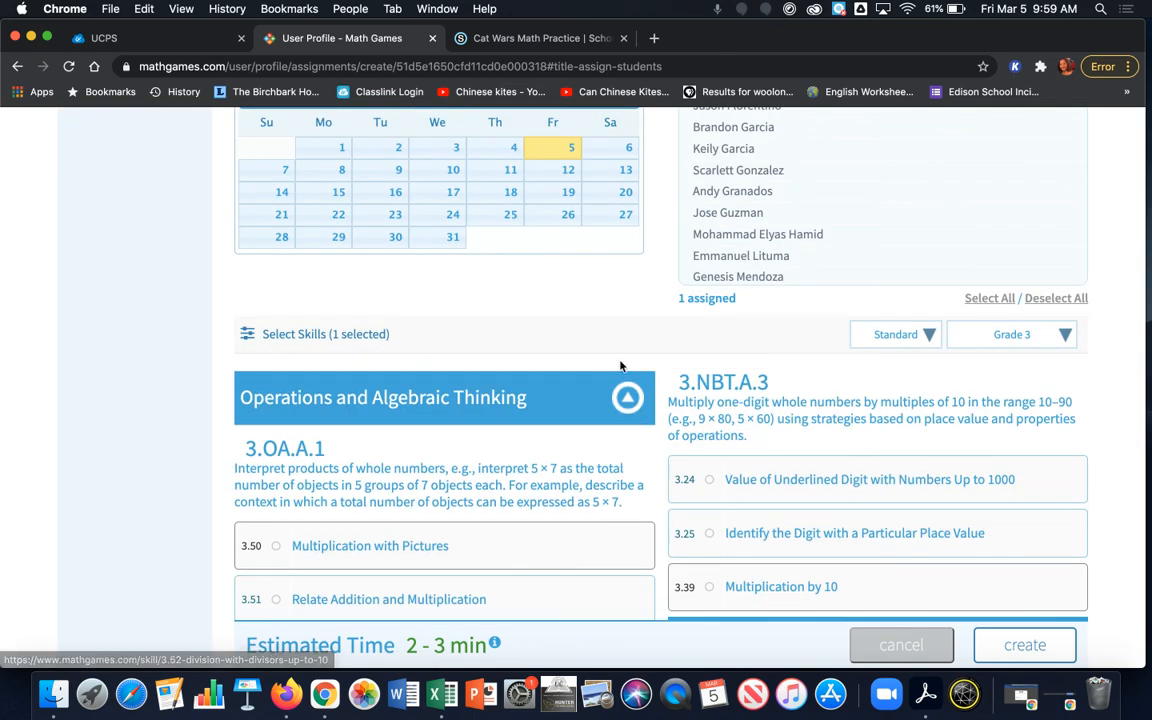
scroll(621, 366, up, 5)
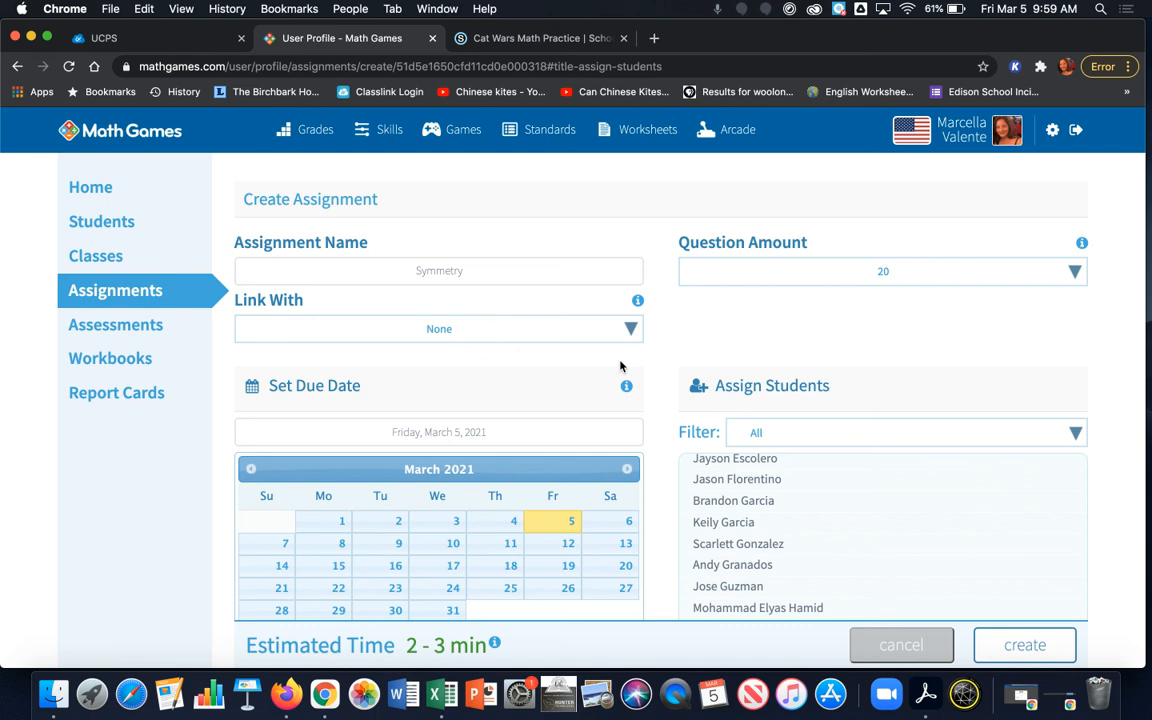
- Leave the assignment form and look over the classes page, the teacher's home page and the student list
click(91, 262)
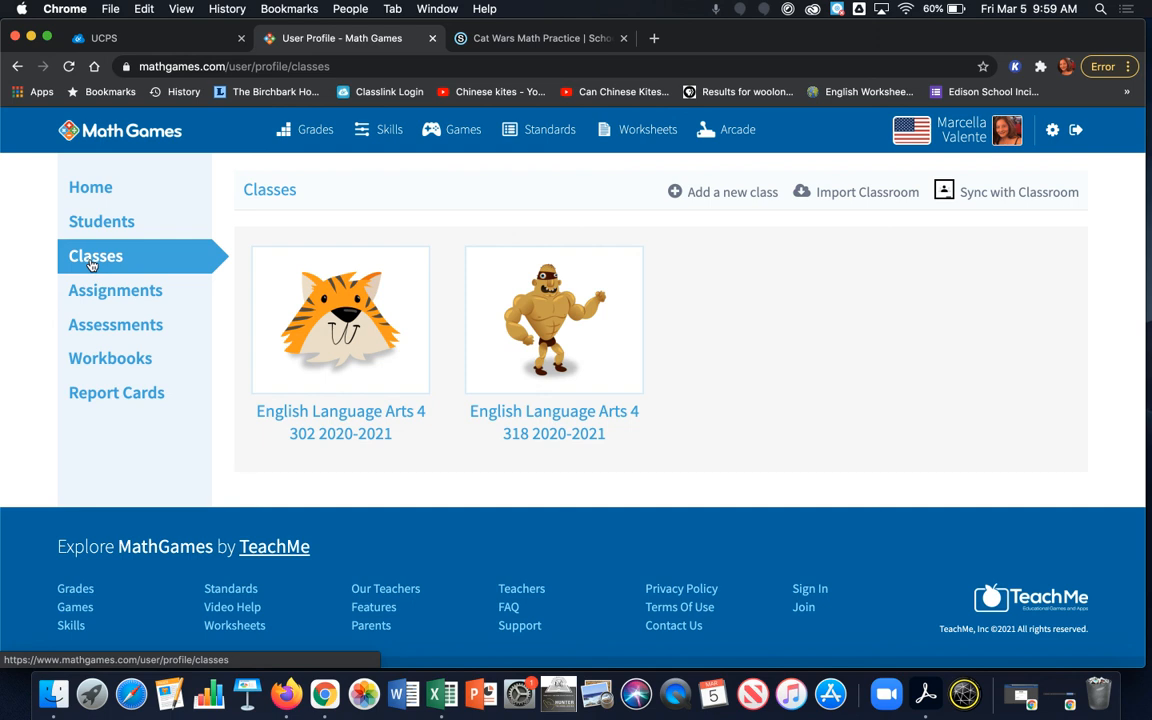
click(99, 189)
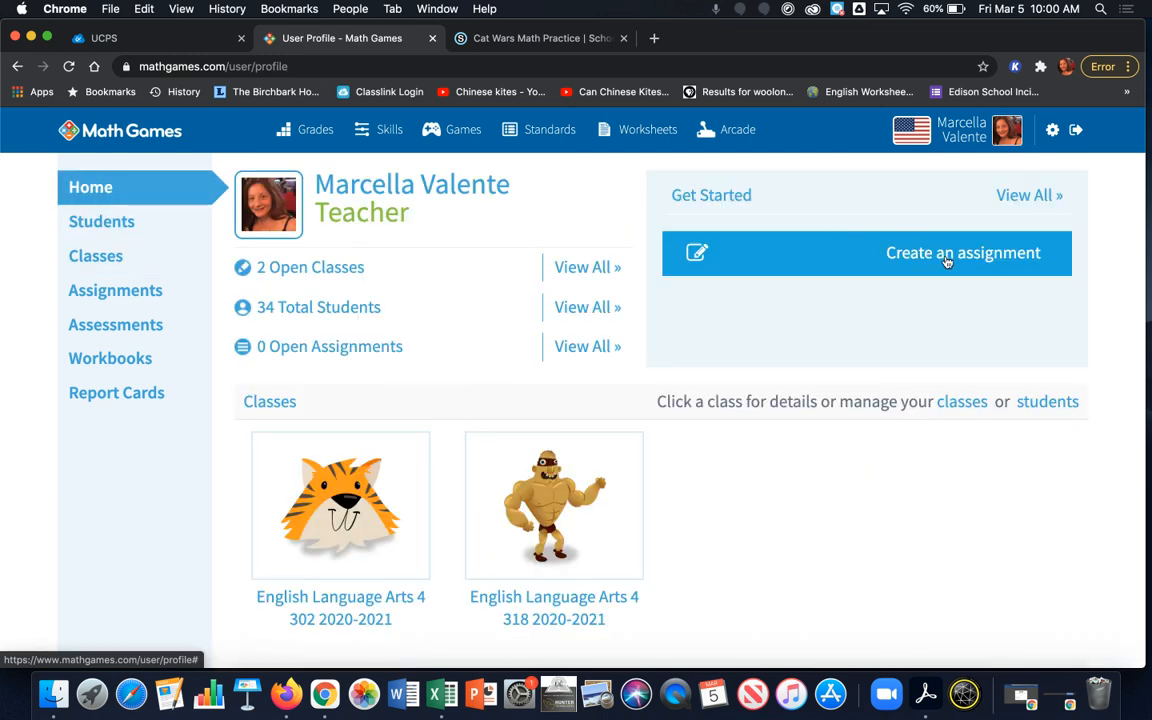
click(116, 226)
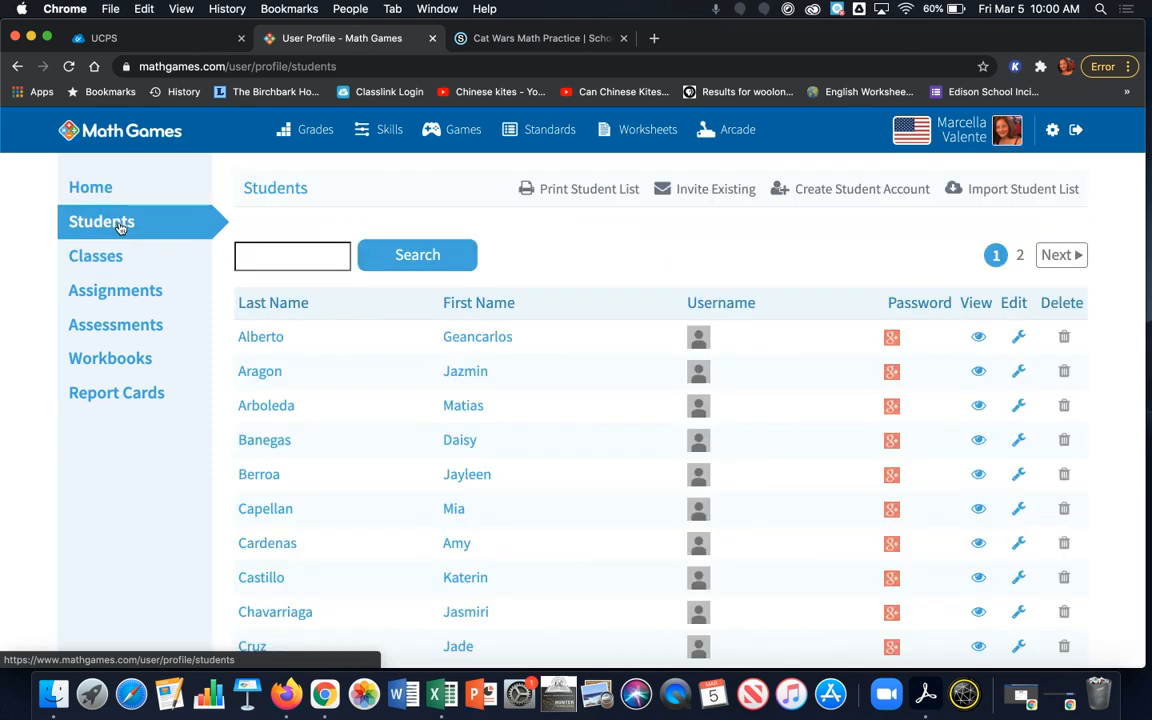
- Return to the teacher's home page and start a new blank assignment from there
click(100, 189)
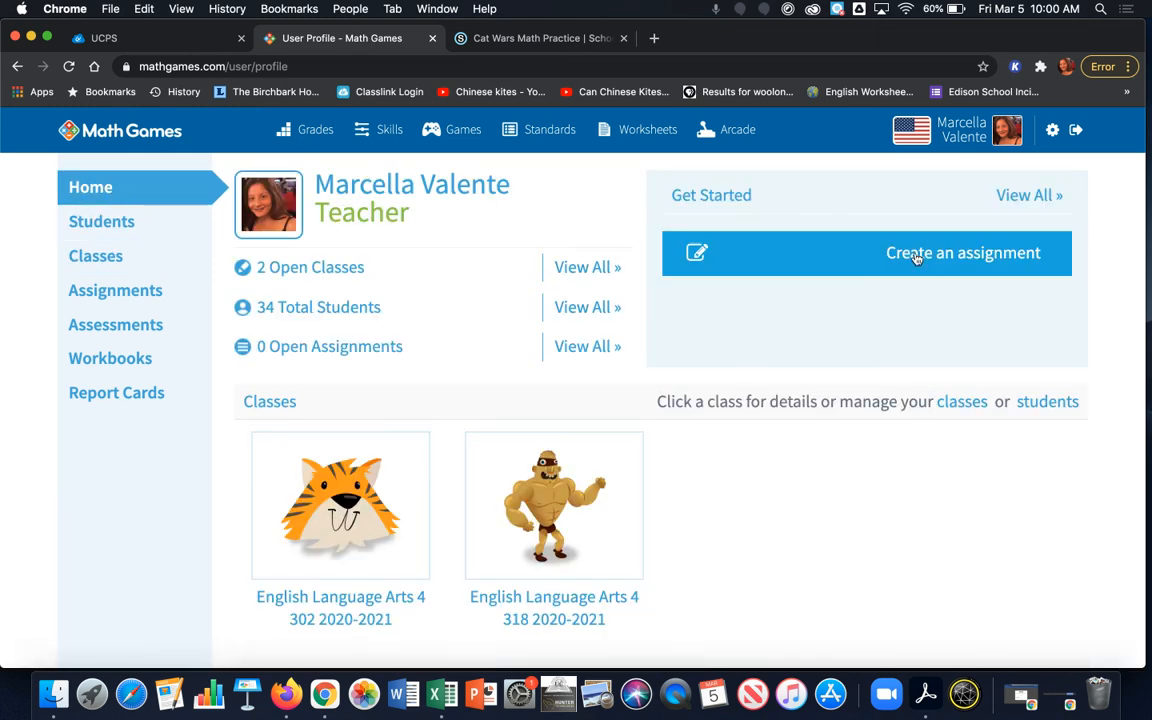
click(988, 256)
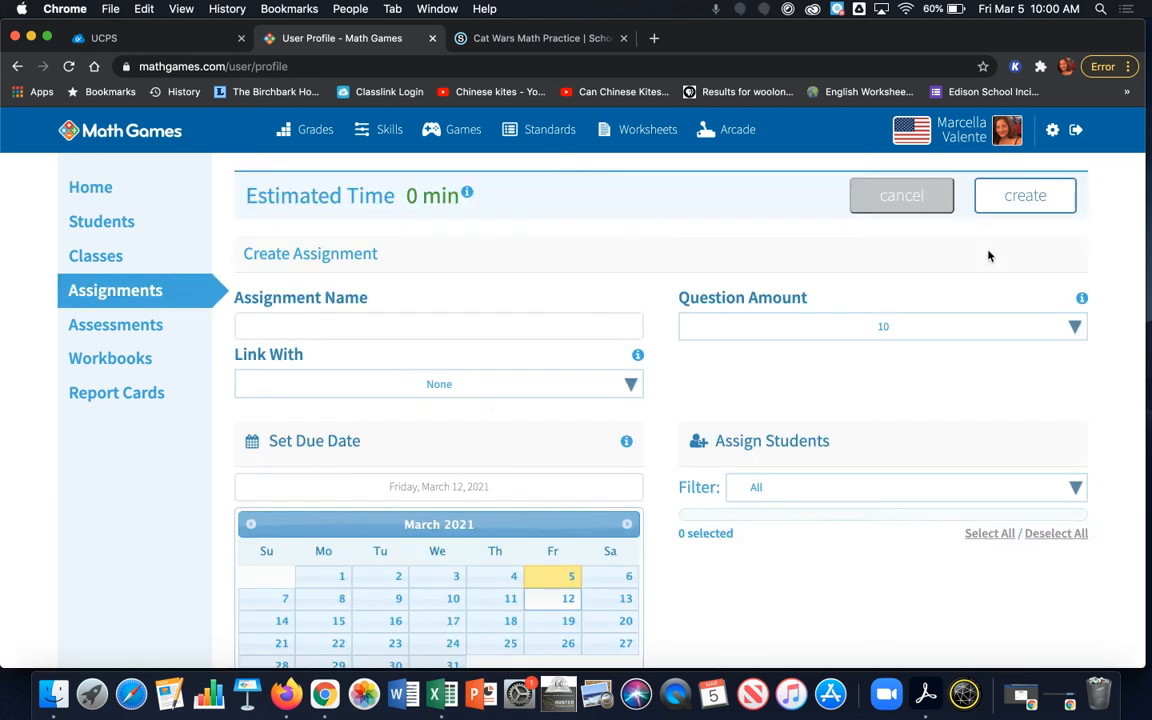